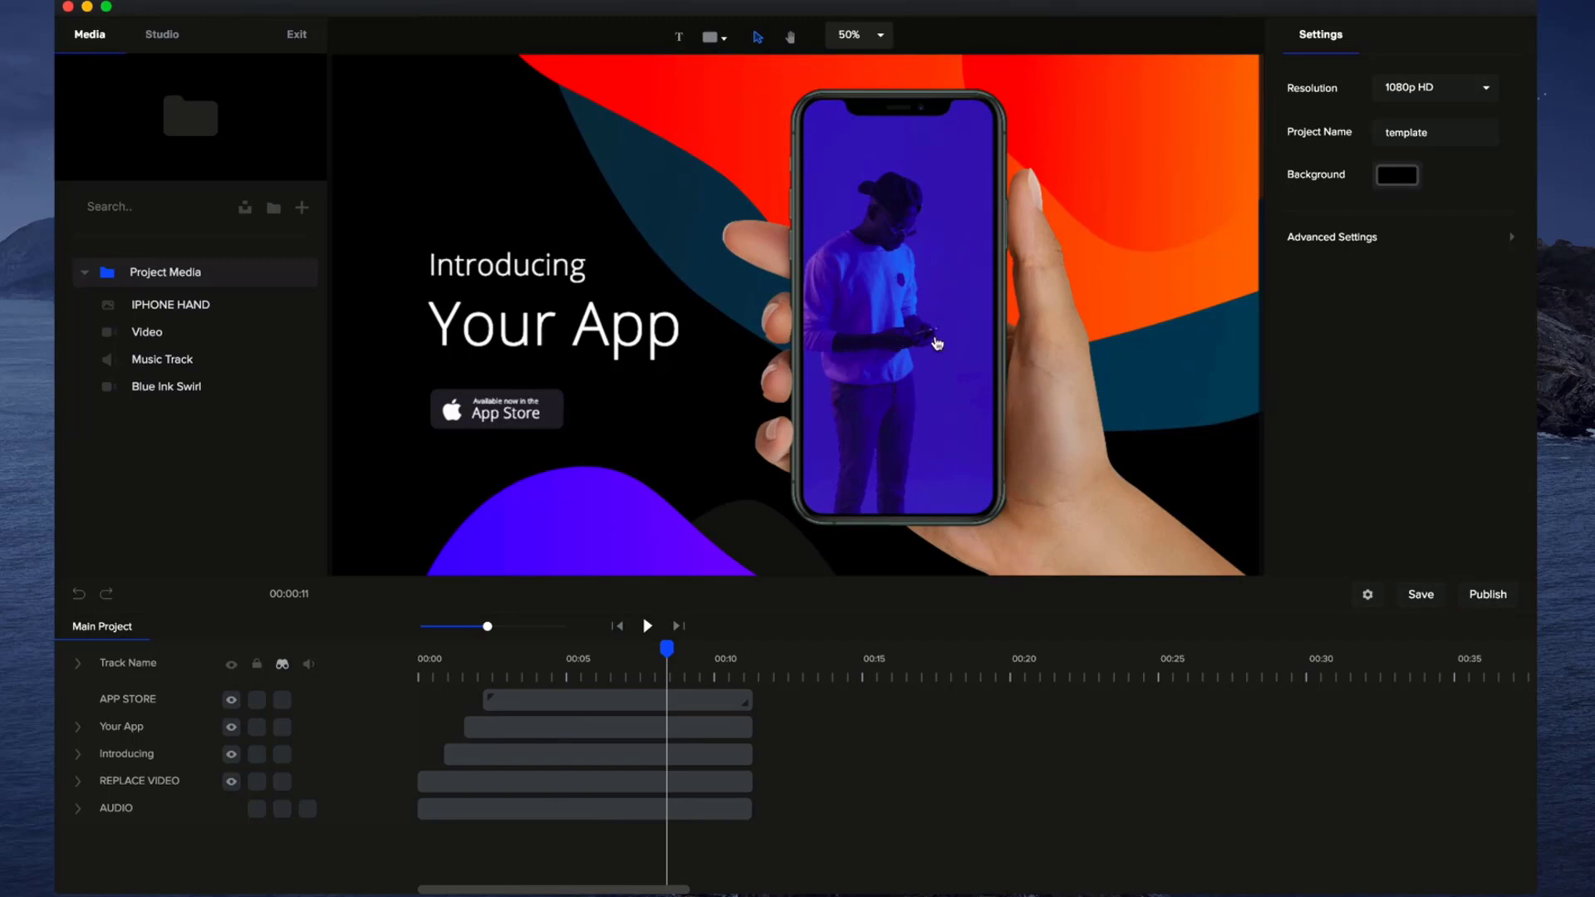
- Reveal the hidden marked tracks in the timeline and unlock the SHAPES track
{"action": "scroll", "coordinate": [936, 343], "scroll_direction": "down", "scroll_amount": 1}
{"action": "left_click", "coordinate": [565, 700]}
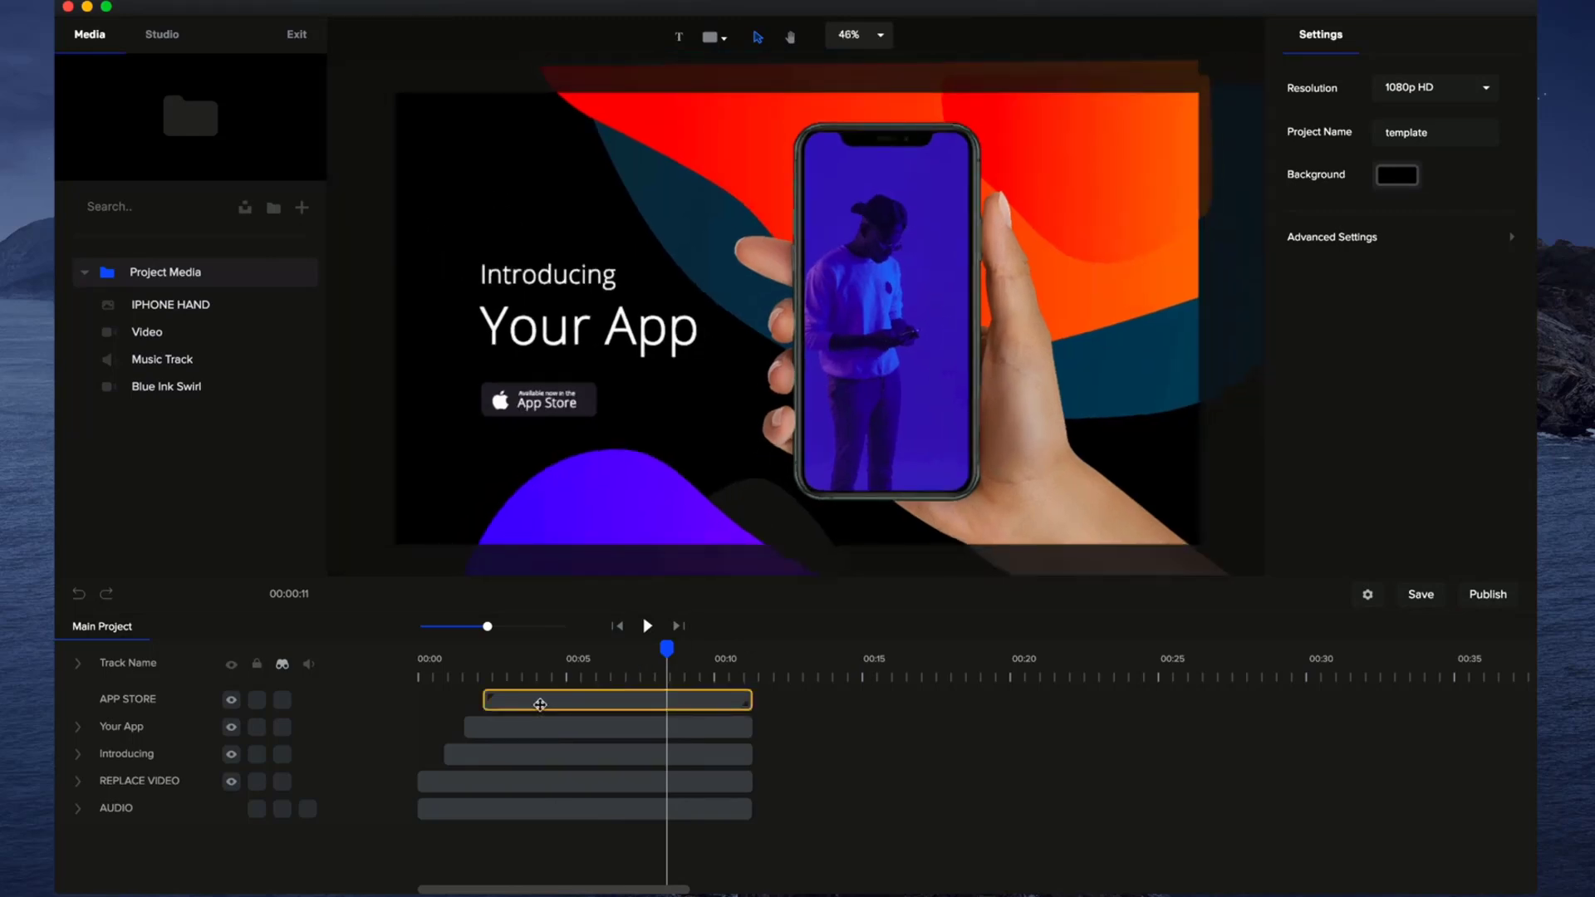
{"action": "left_click_drag", "start_coordinate": [544, 473], "coordinate": [665, 508]}
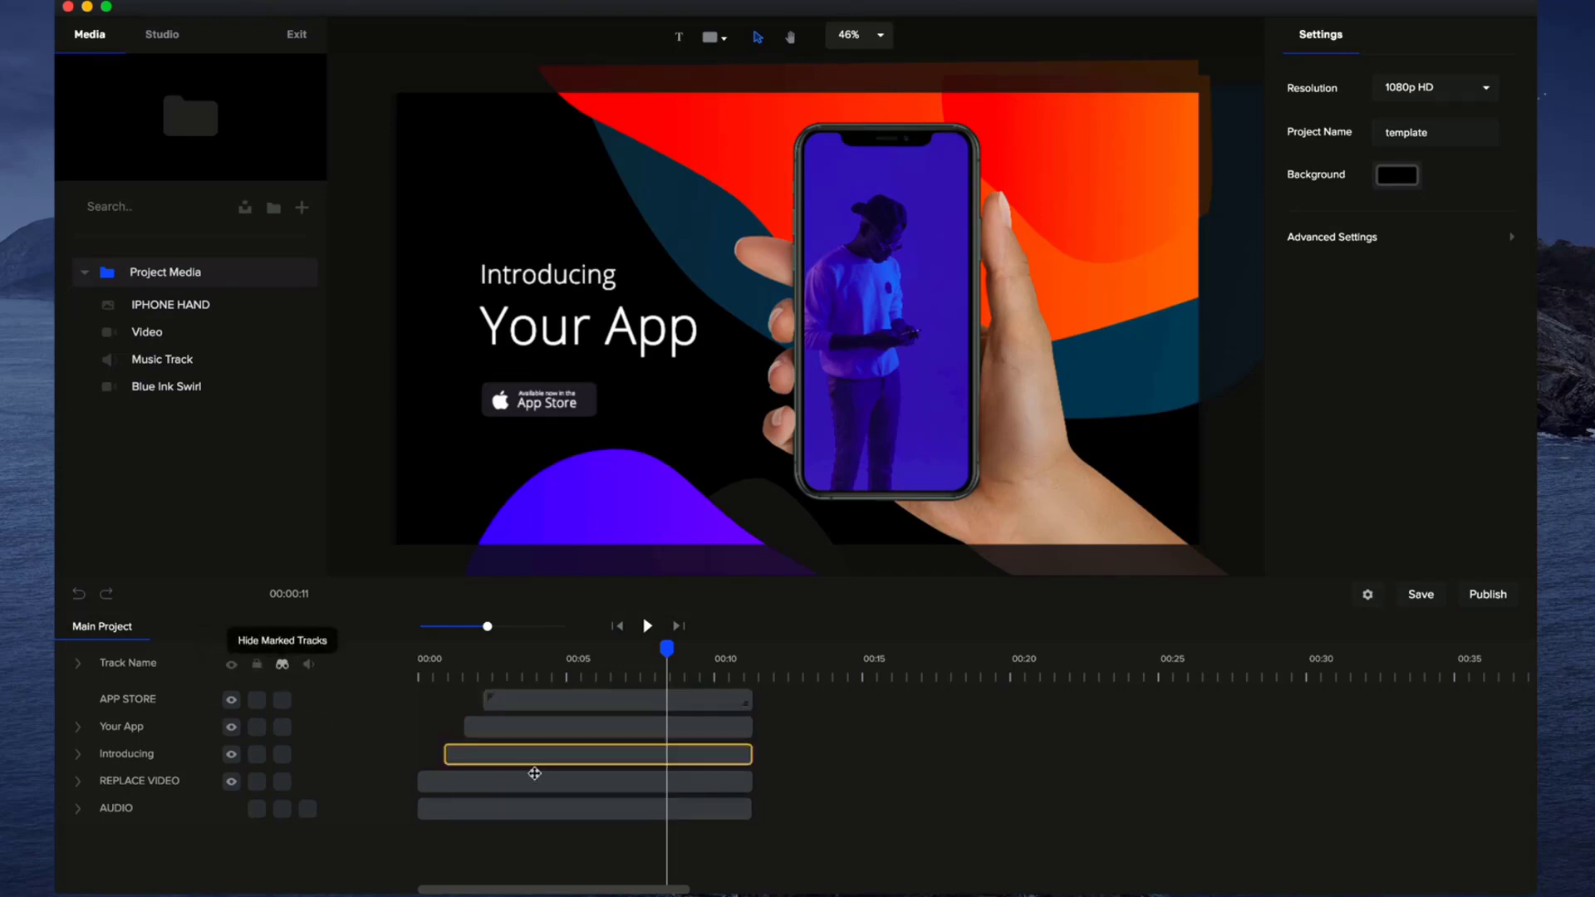
{"action": "left_click", "coordinate": [283, 665]}
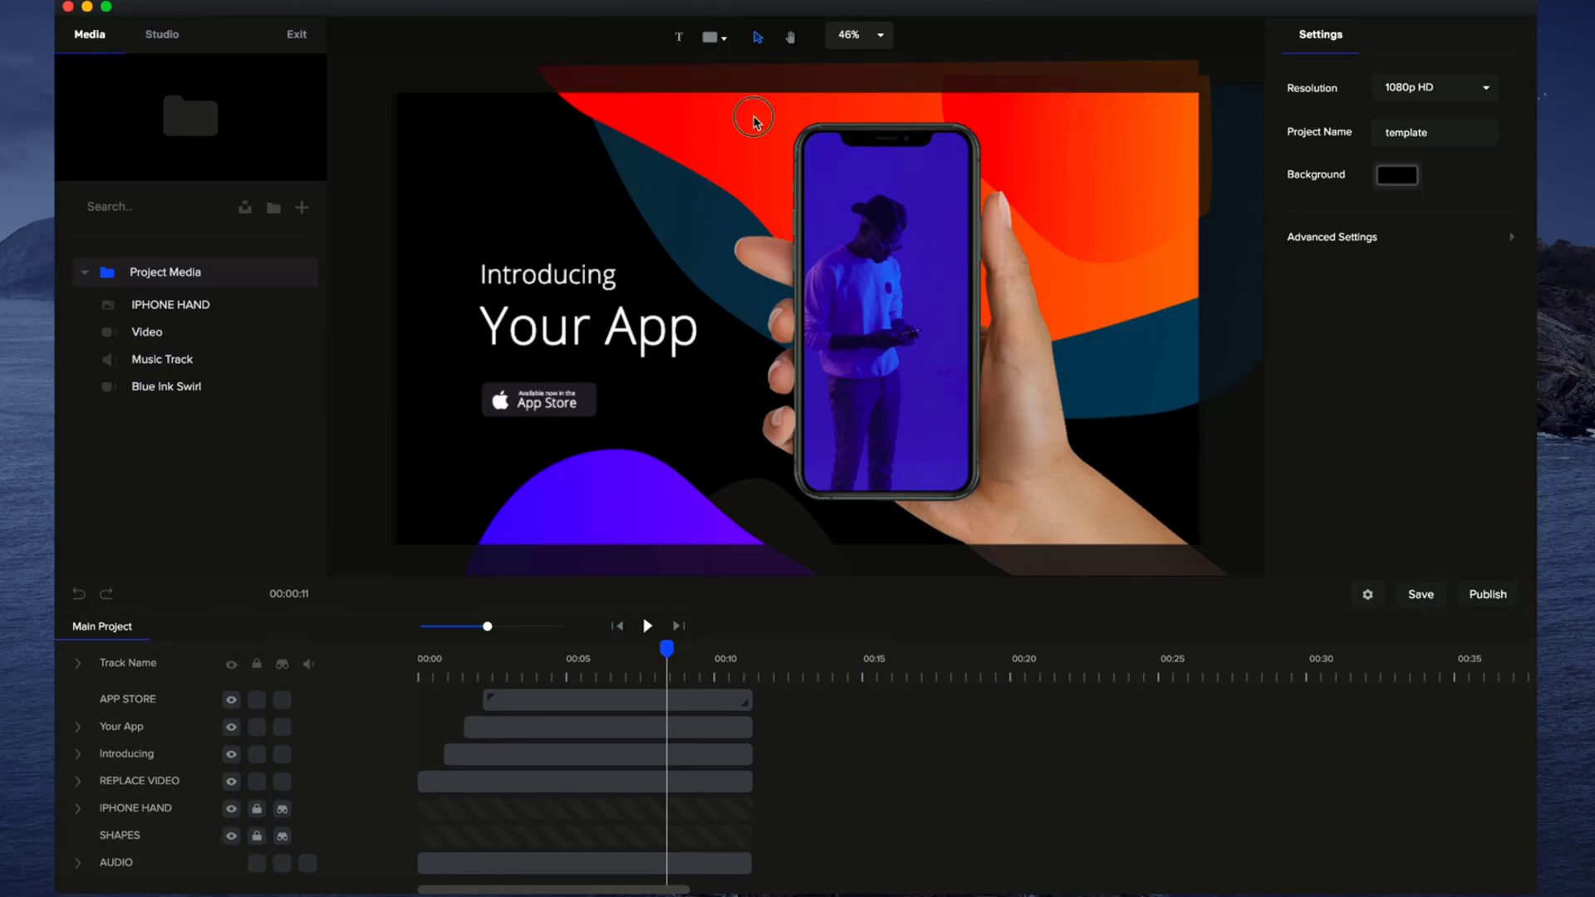
{"action": "left_click", "coordinate": [257, 837]}
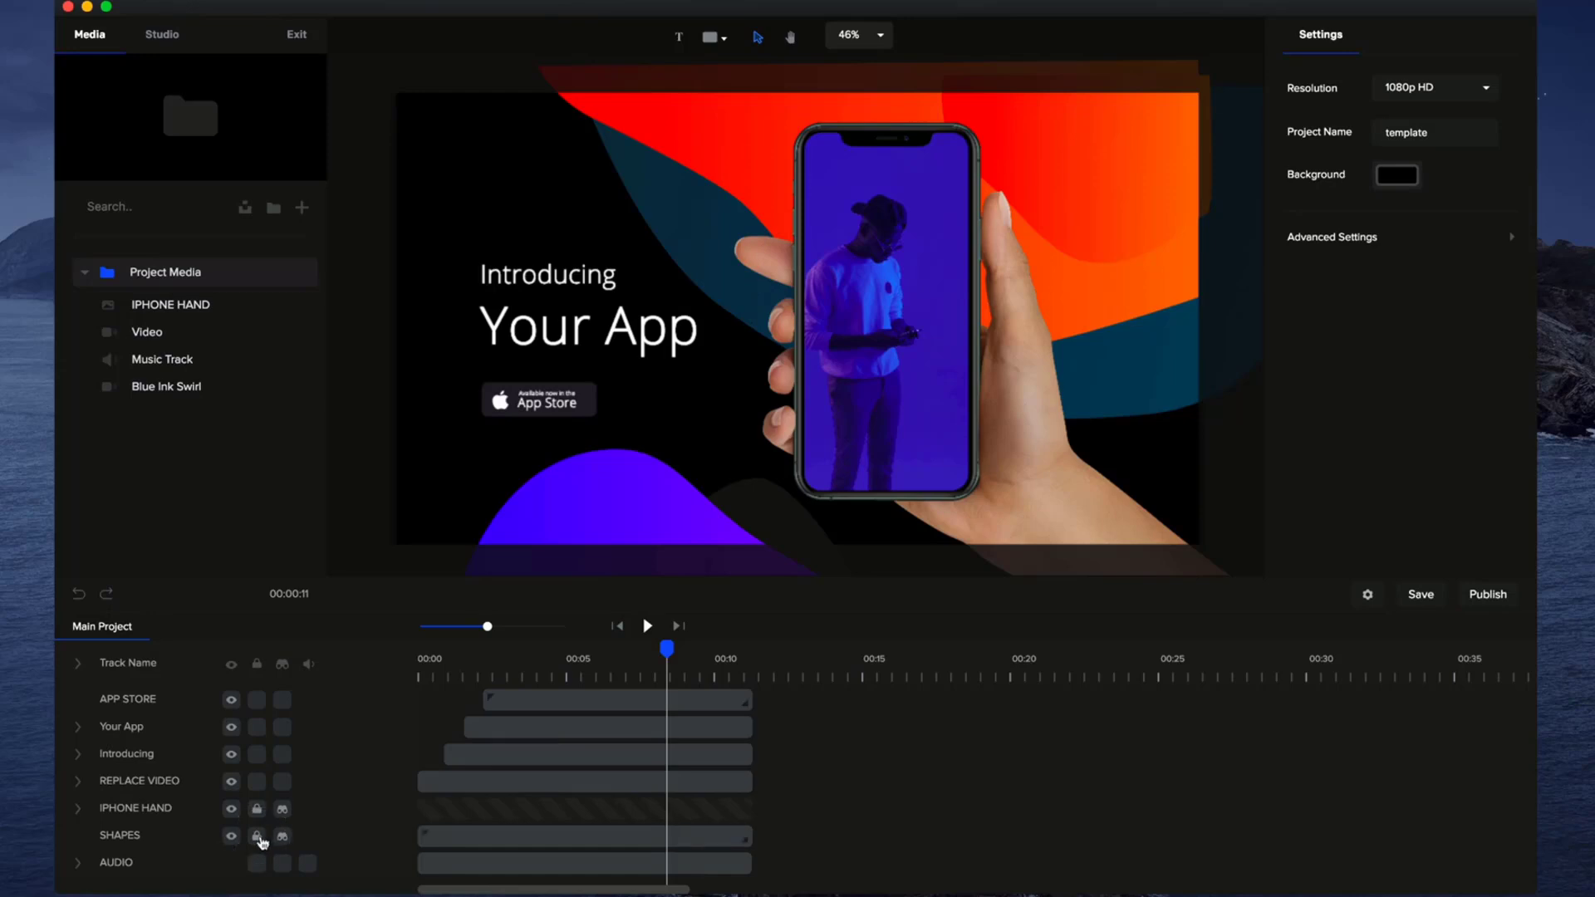
- Open the SHAPES group to edit its individual shapes
{"action": "left_click", "coordinate": [448, 842]}
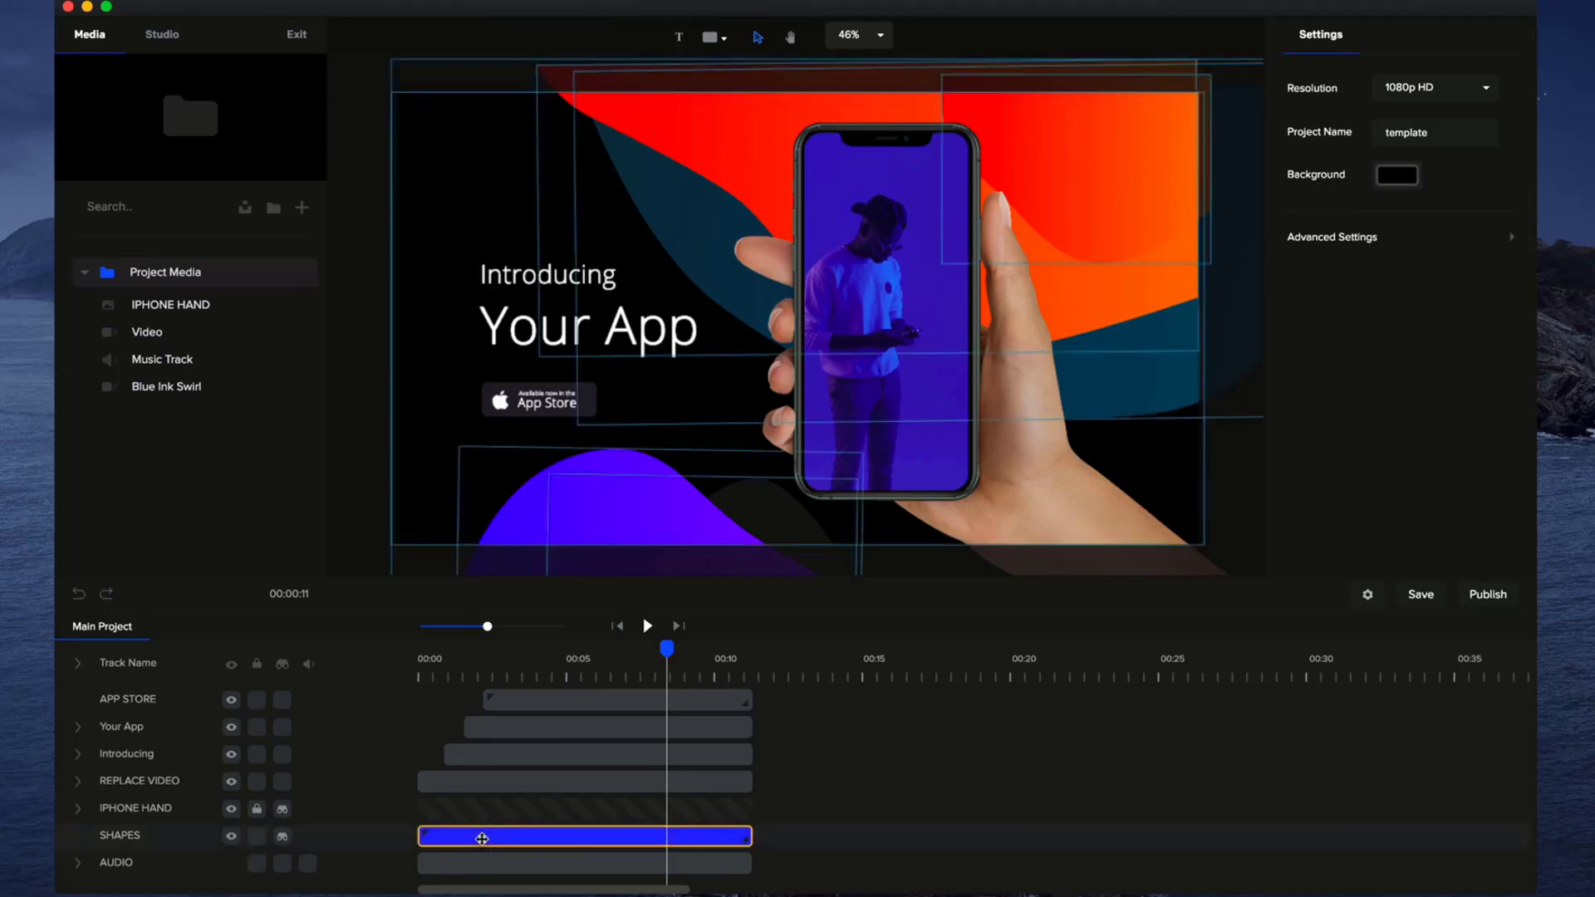
{"action": "double_click", "coordinate": [482, 839]}
{"action": "left_click", "coordinate": [603, 480]}
{"action": "left_click_drag", "start_coordinate": [603, 480], "coordinate": [640, 496]}
- Fill the dark blue wave shape with a white-to-light-blue gradient and return to the main project
{"action": "left_click", "coordinate": [926, 368]}
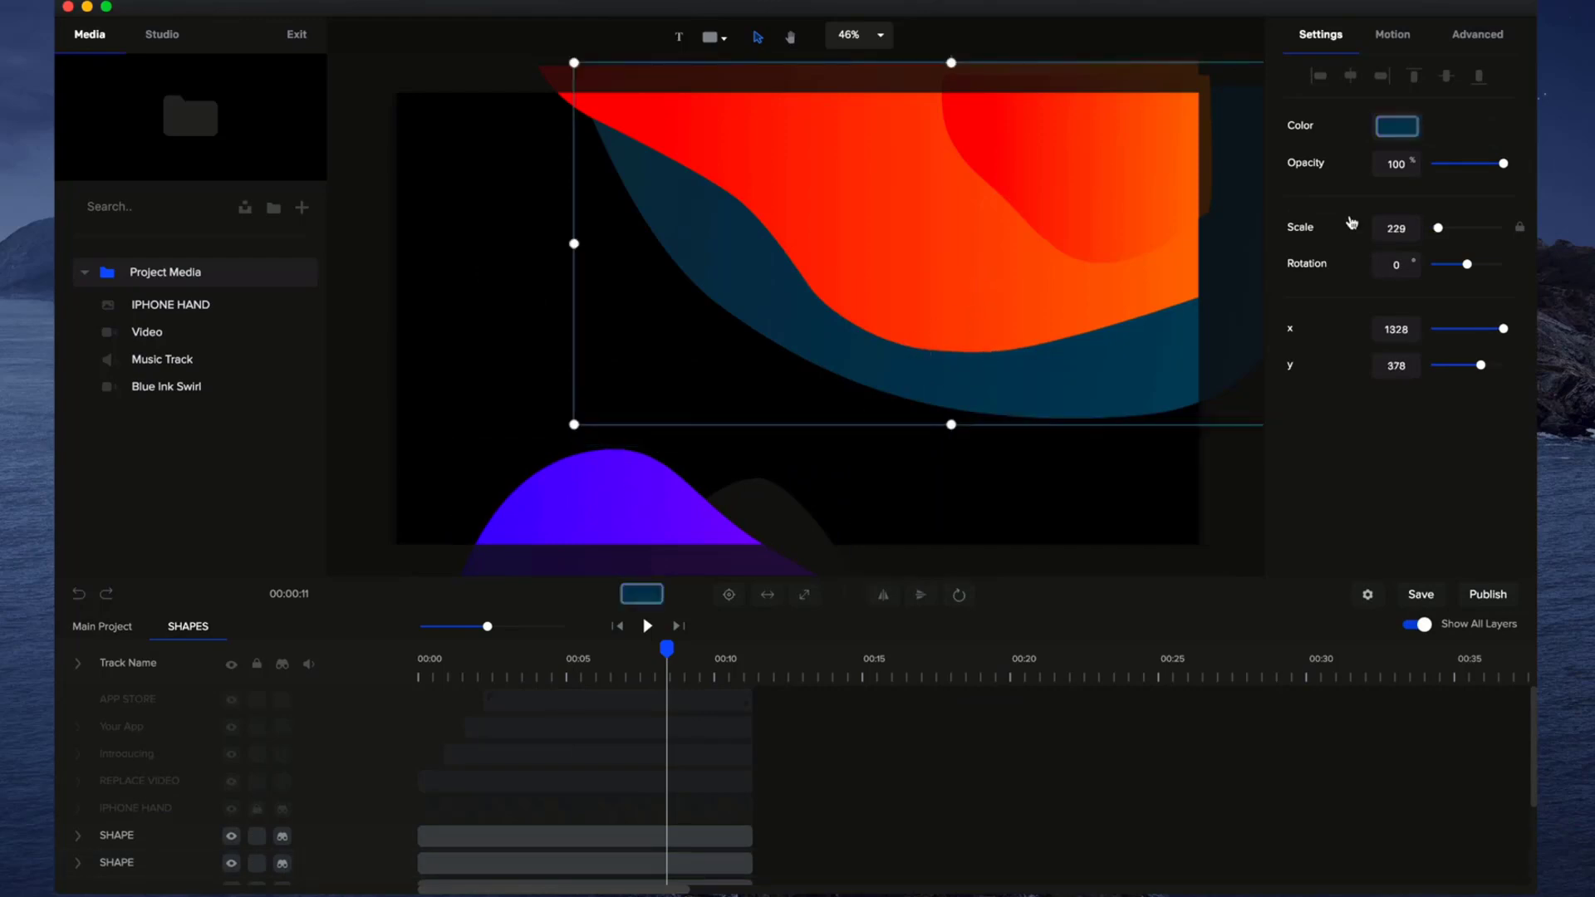
{"action": "left_click", "coordinate": [1397, 126]}
{"action": "left_click_drag", "start_coordinate": [1402, 166], "coordinate": [1208, 58]}
{"action": "left_click", "coordinate": [1495, 82]}
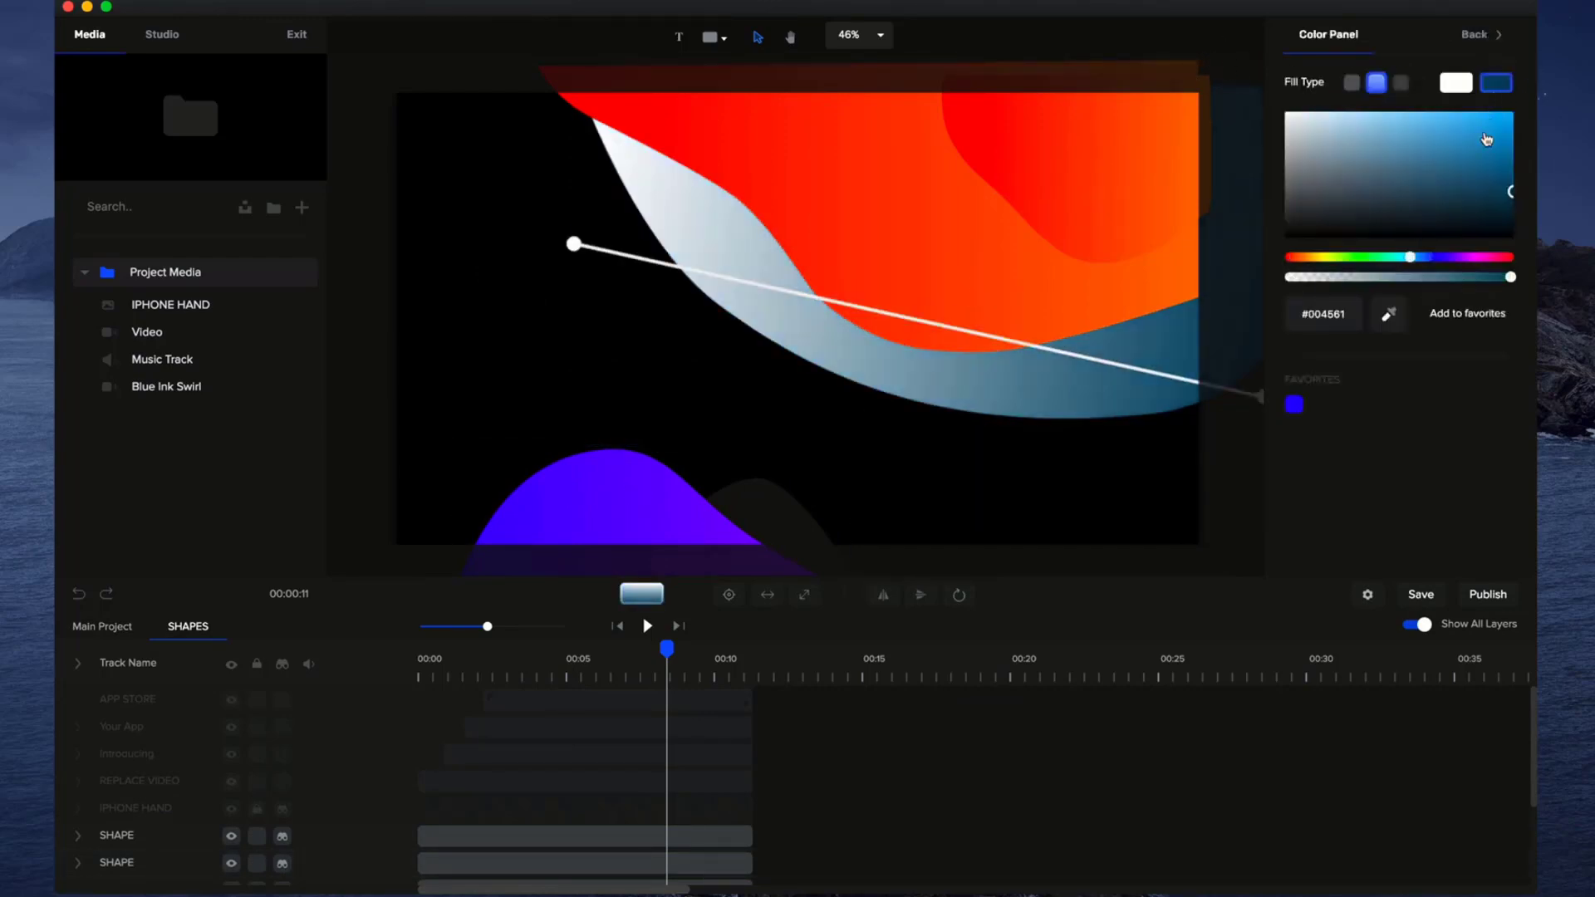
{"action": "left_click", "coordinate": [1409, 125]}
{"action": "left_click", "coordinate": [612, 375]}
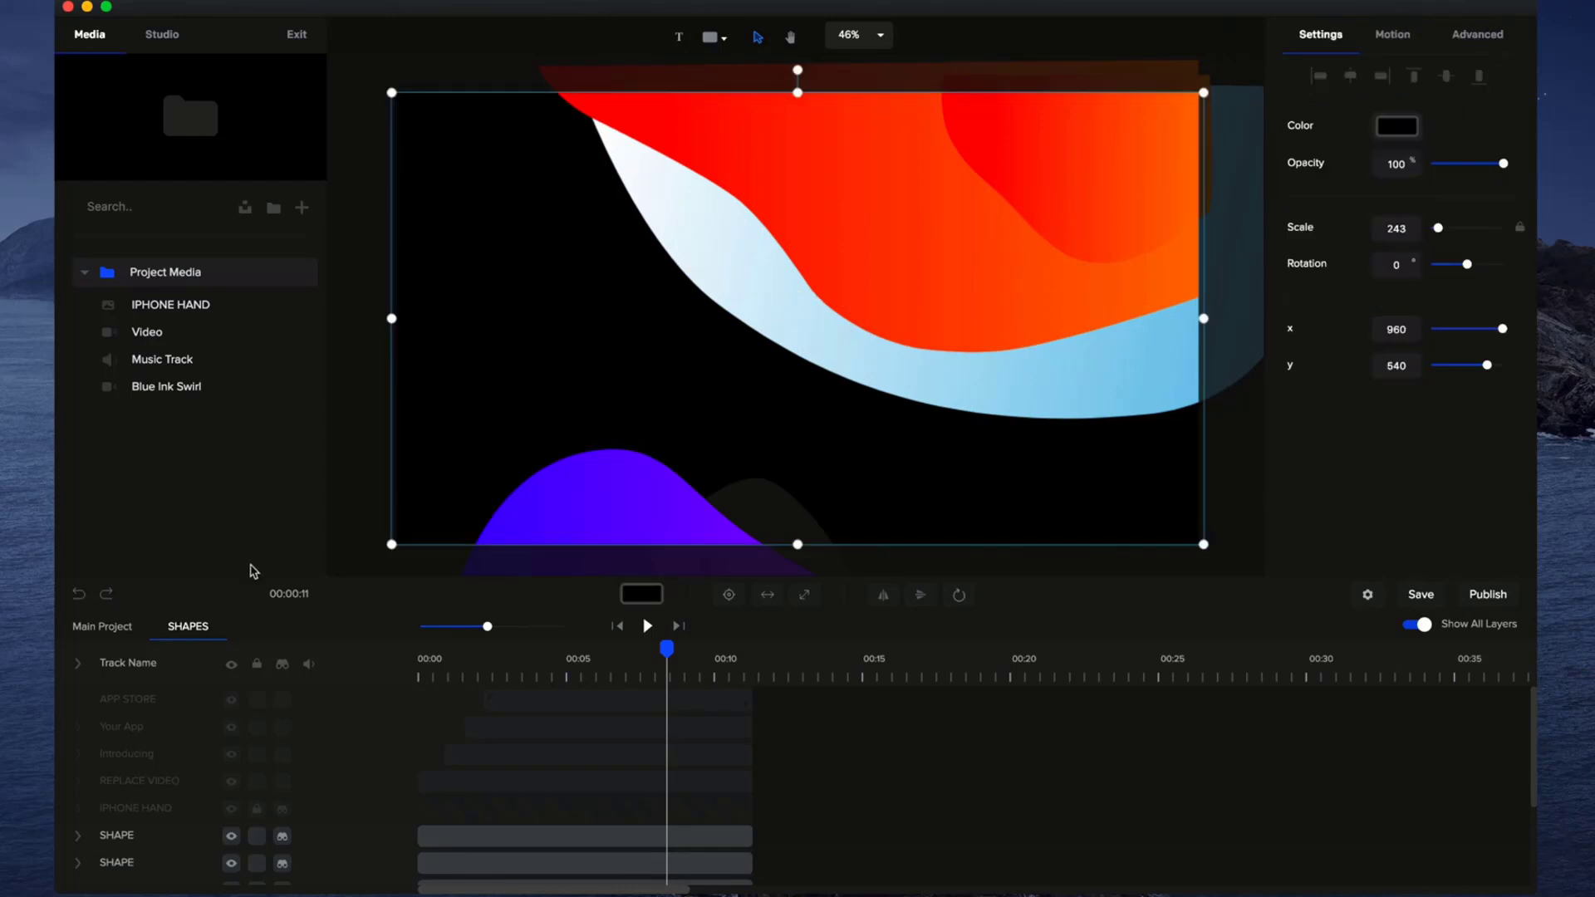
{"action": "left_click", "coordinate": [105, 628]}
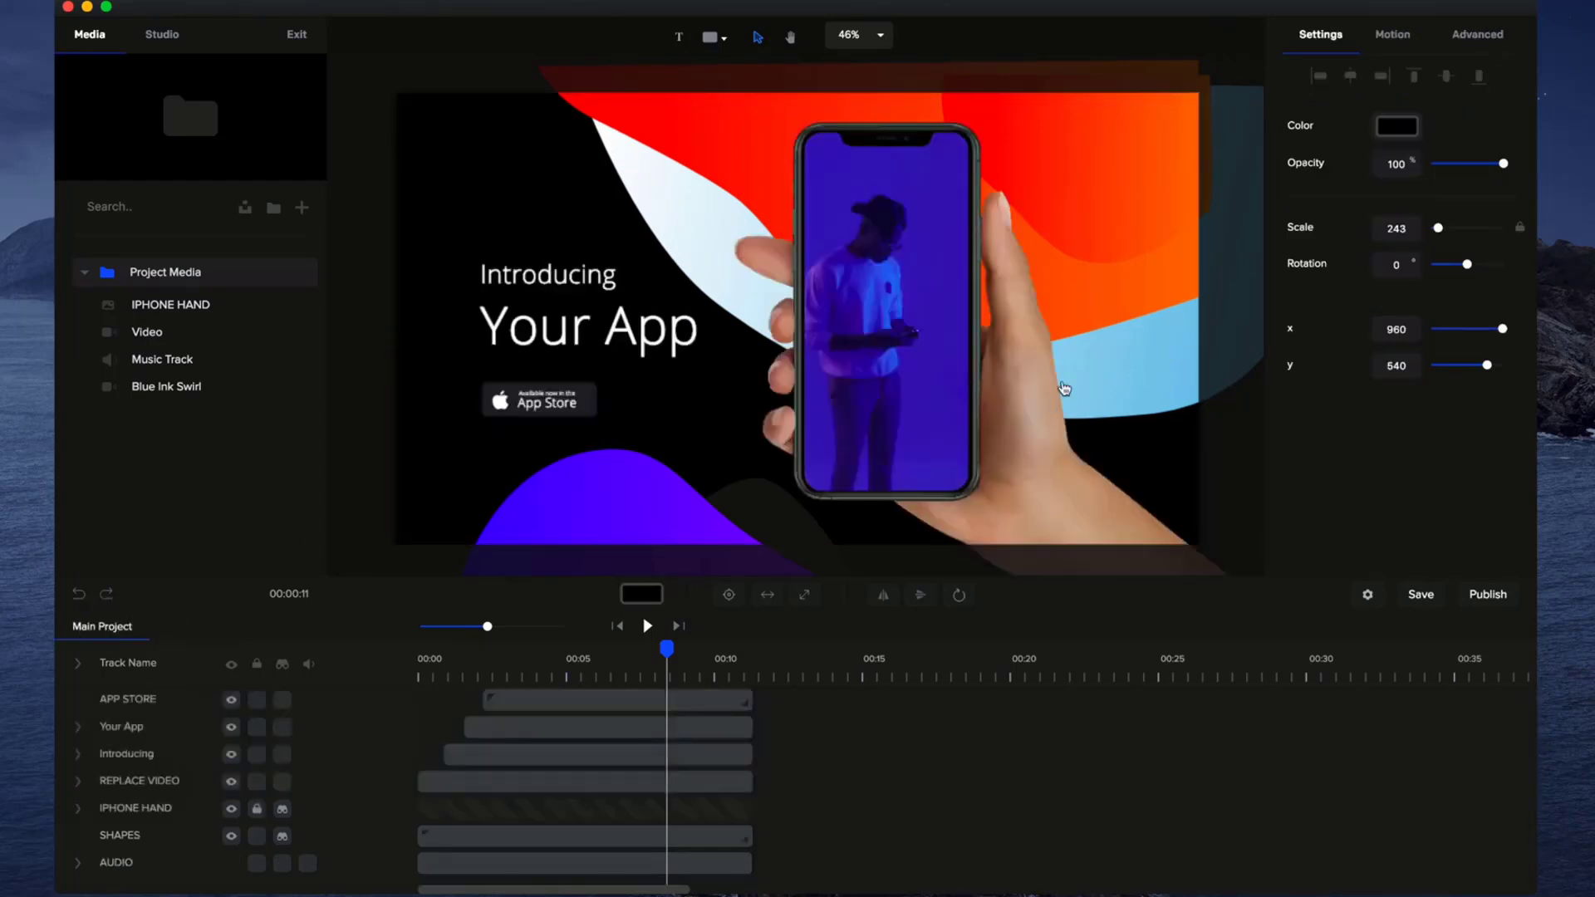
- Lock the mask of the REPLACE VIDEO track and move the phone screen video to about x 1162, y 530
{"action": "left_click", "coordinate": [717, 696]}
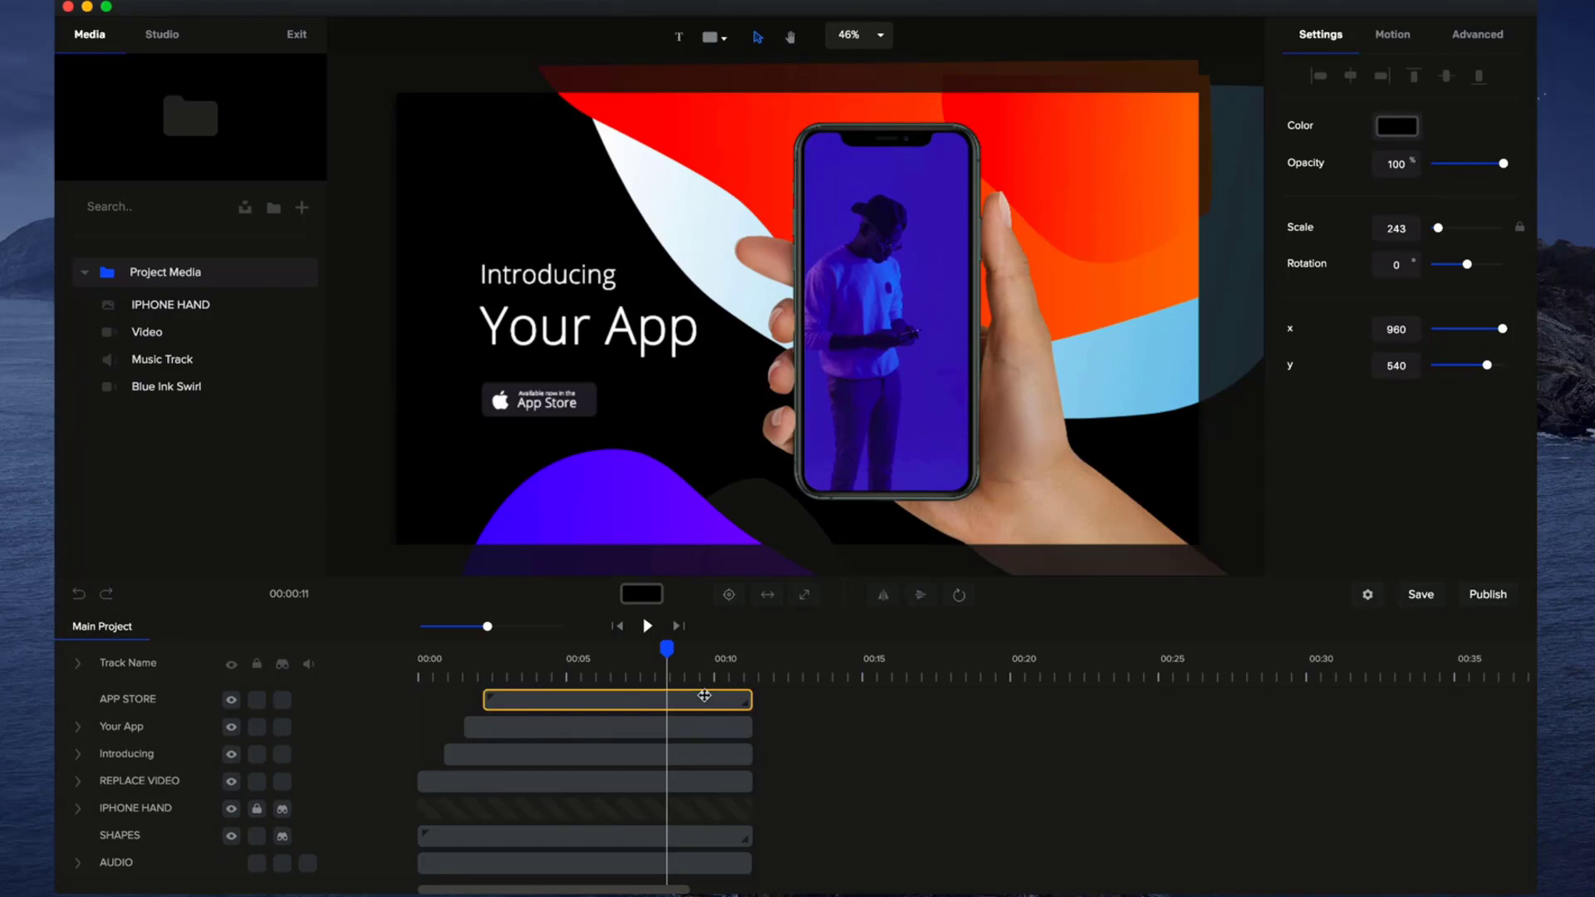
{"action": "left_click", "coordinate": [926, 399]}
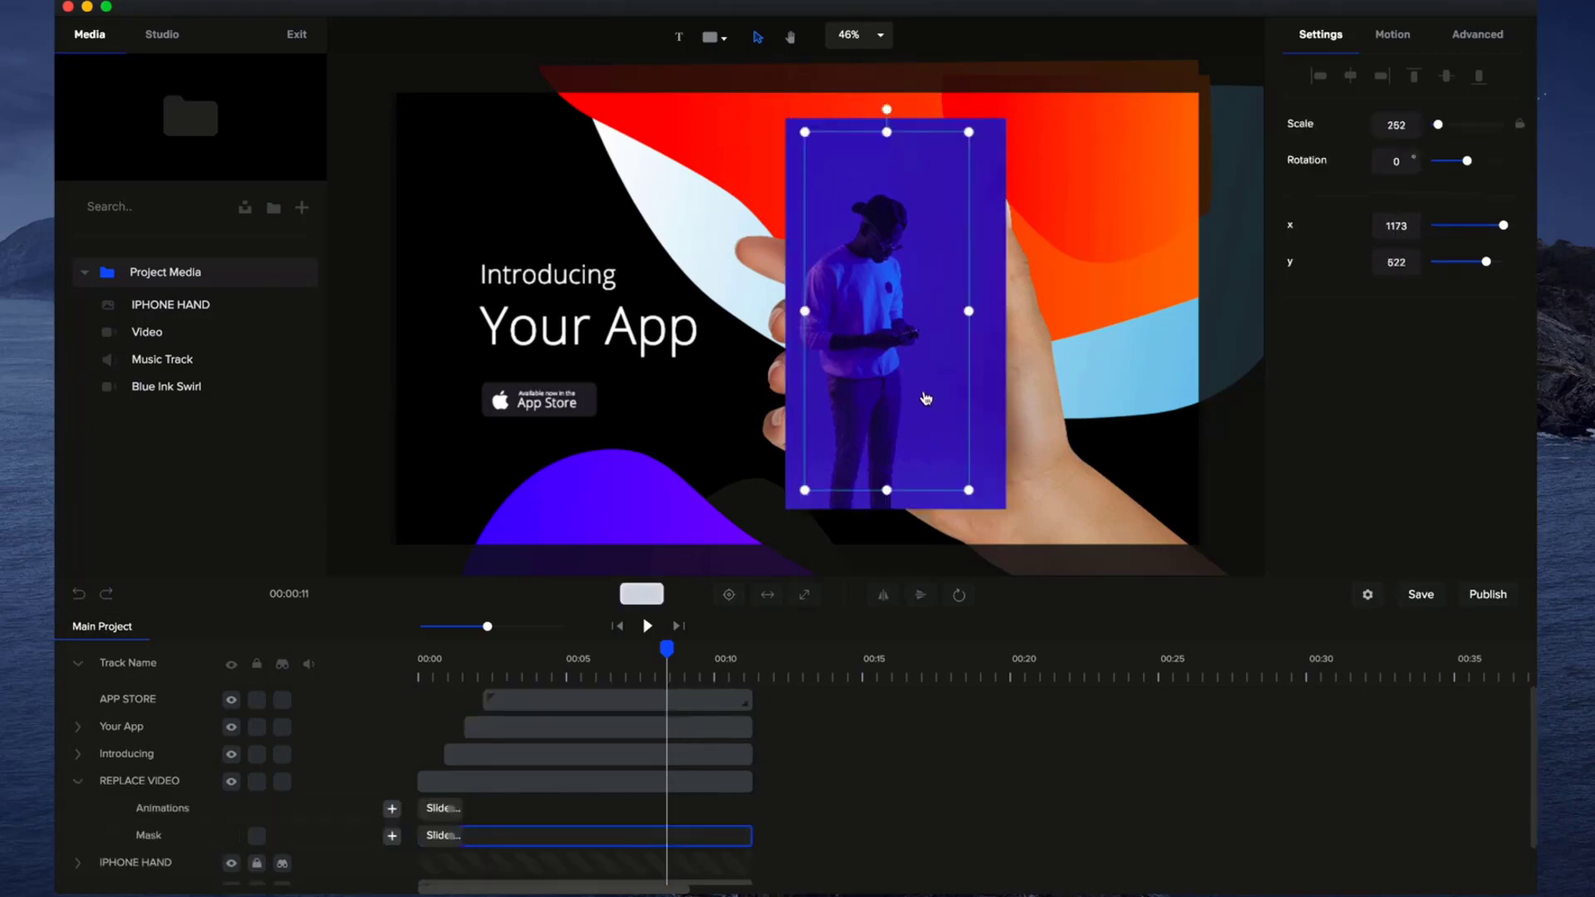
{"action": "left_click", "coordinate": [257, 836]}
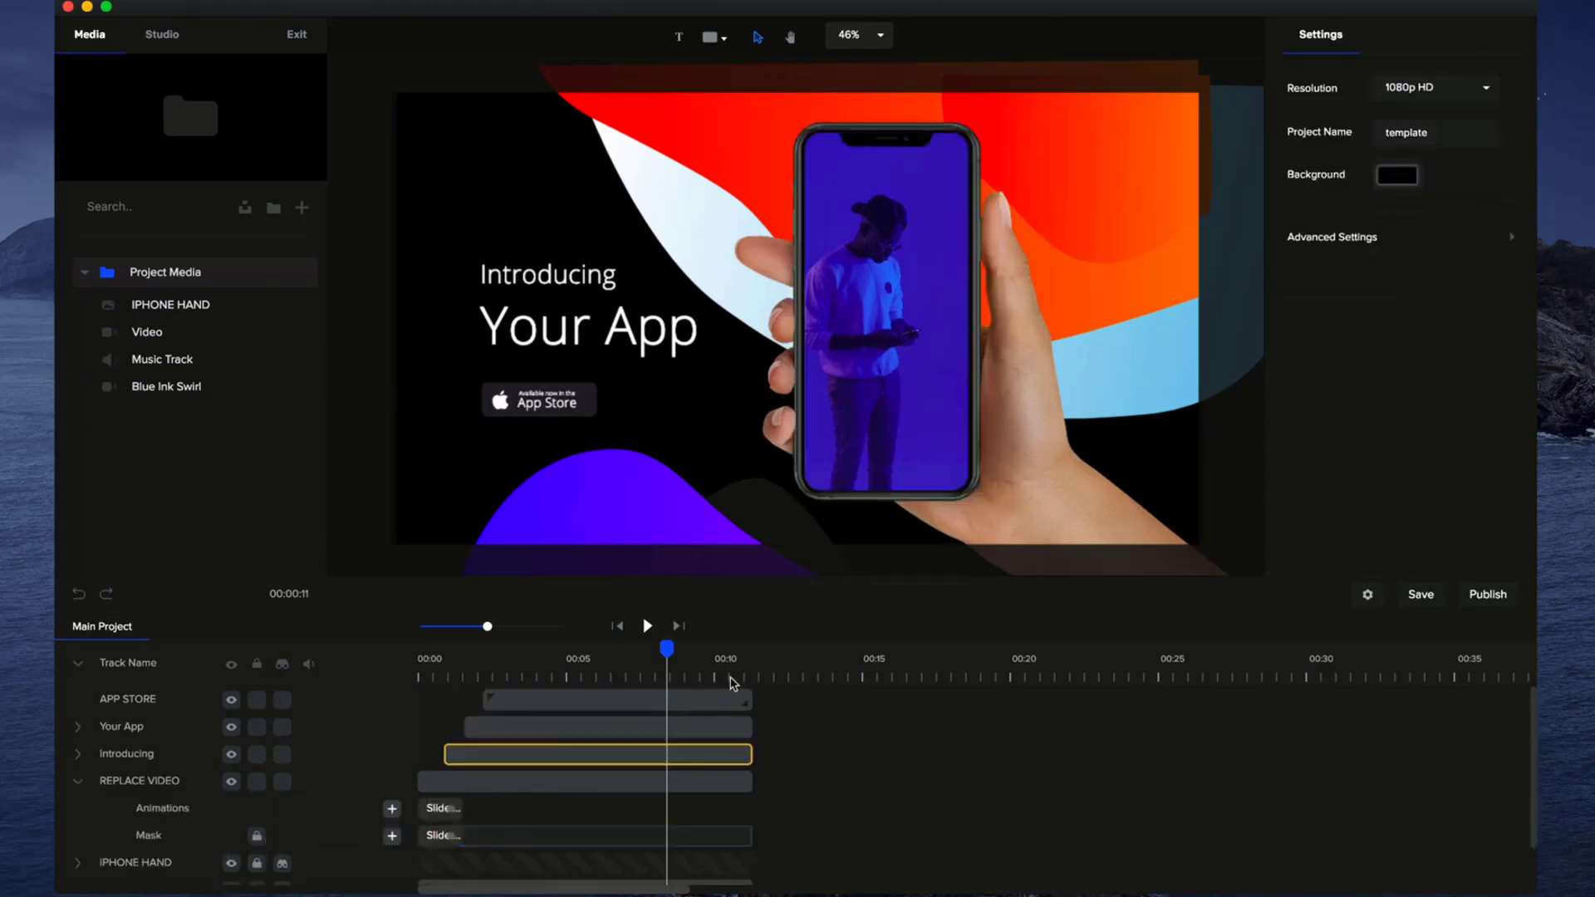
{"action": "left_click", "coordinate": [957, 338]}
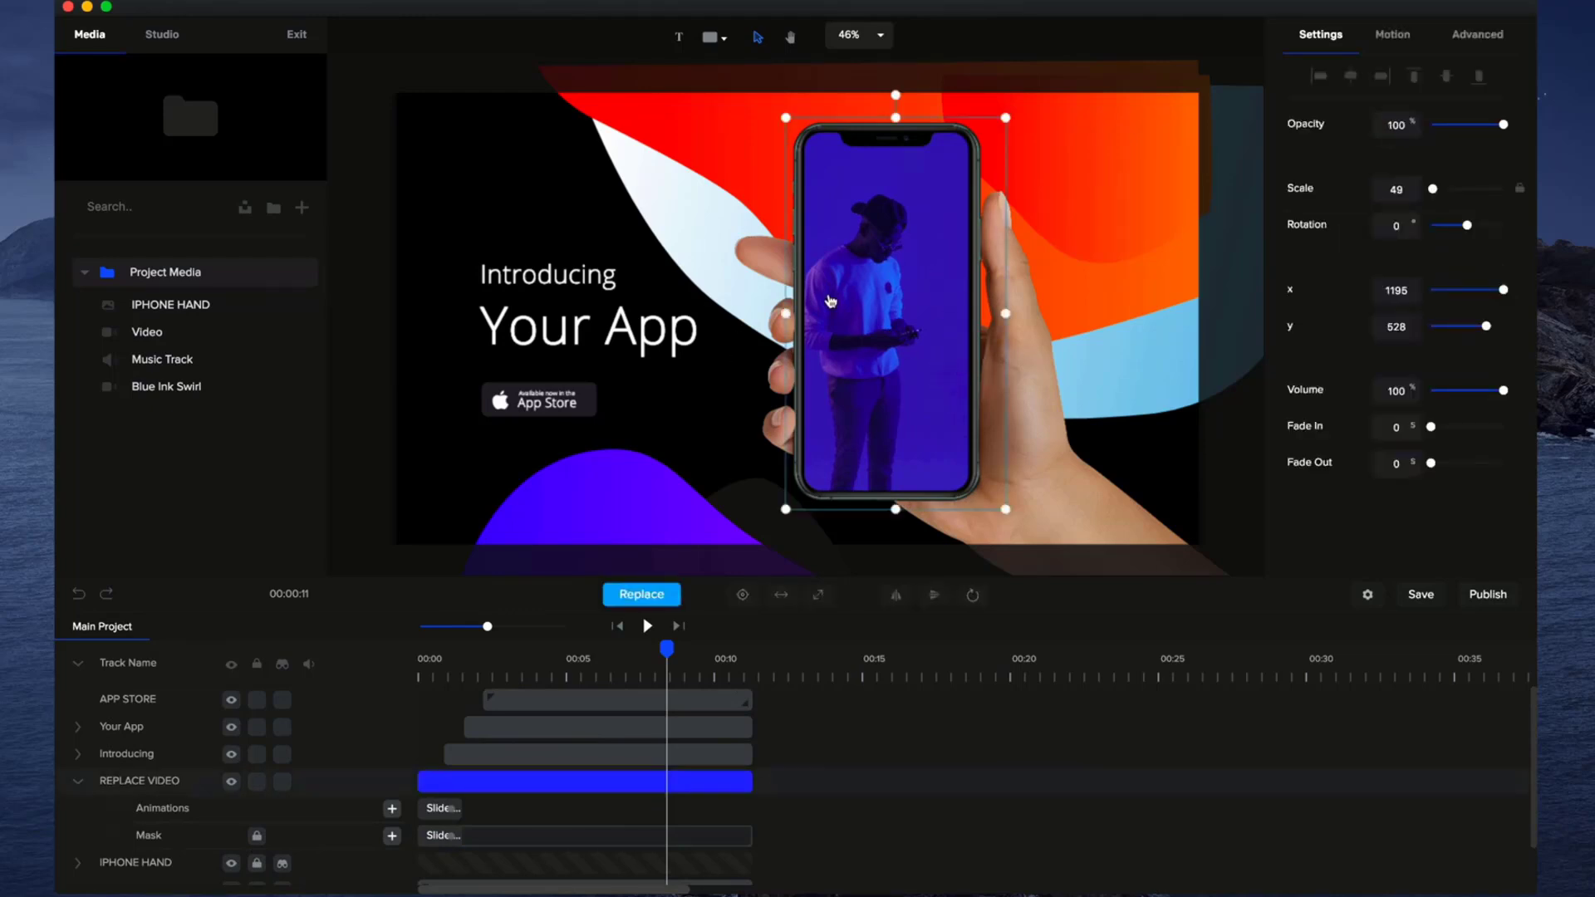
{"action": "left_click_drag", "start_coordinate": [960, 345], "coordinate": [942, 346]}
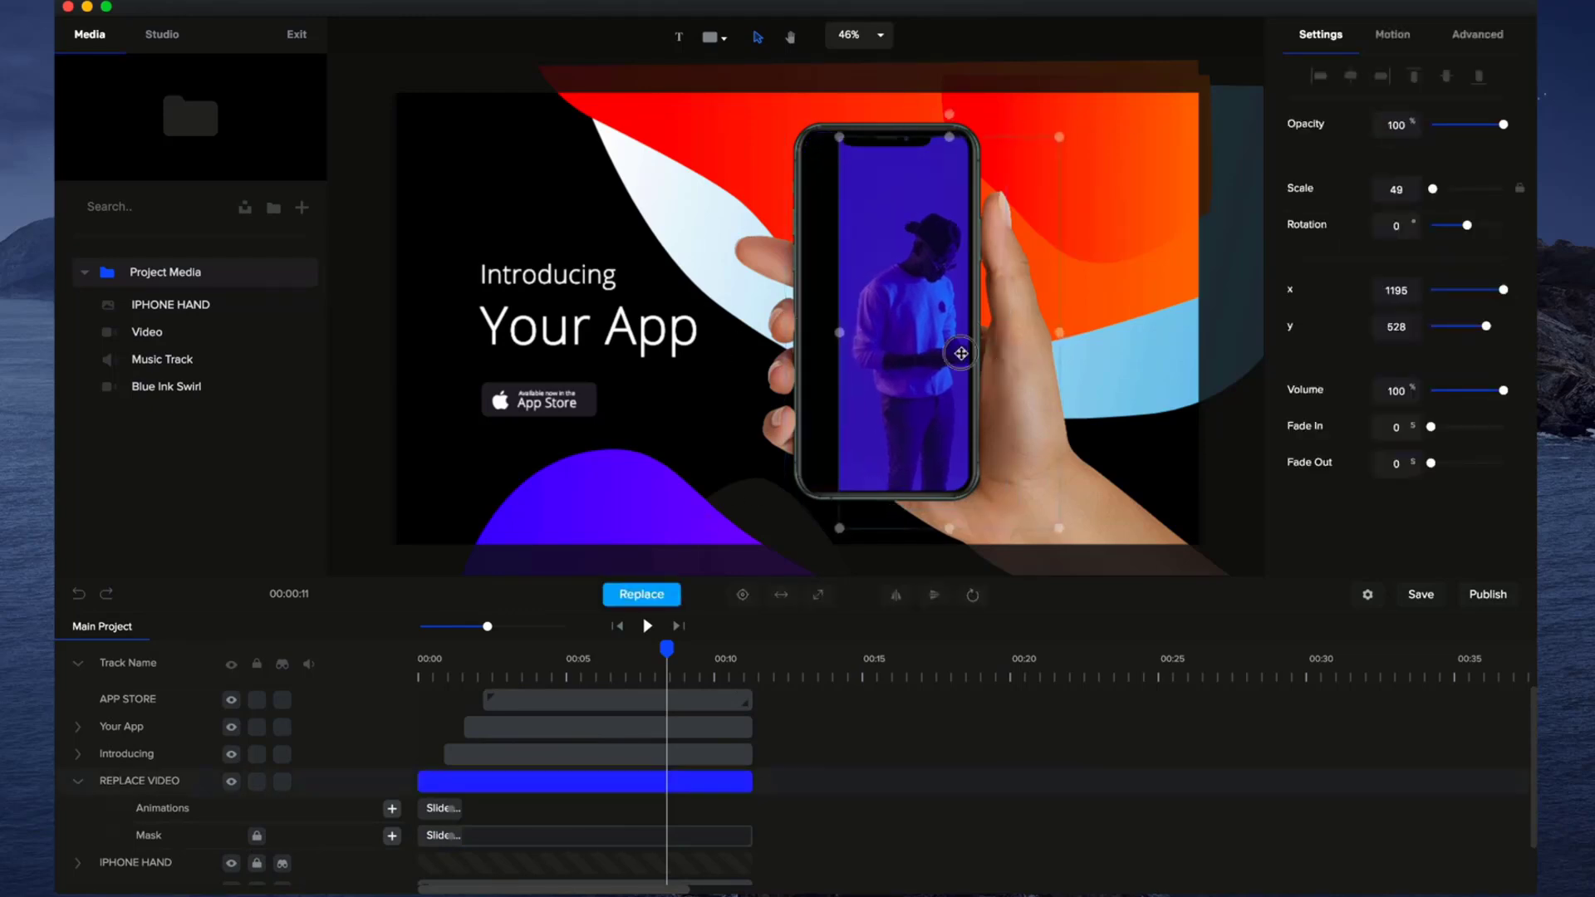
- Replace the phone screen video with Blue Ink Swirl and play a short preview
{"action": "left_click", "coordinate": [656, 598]}
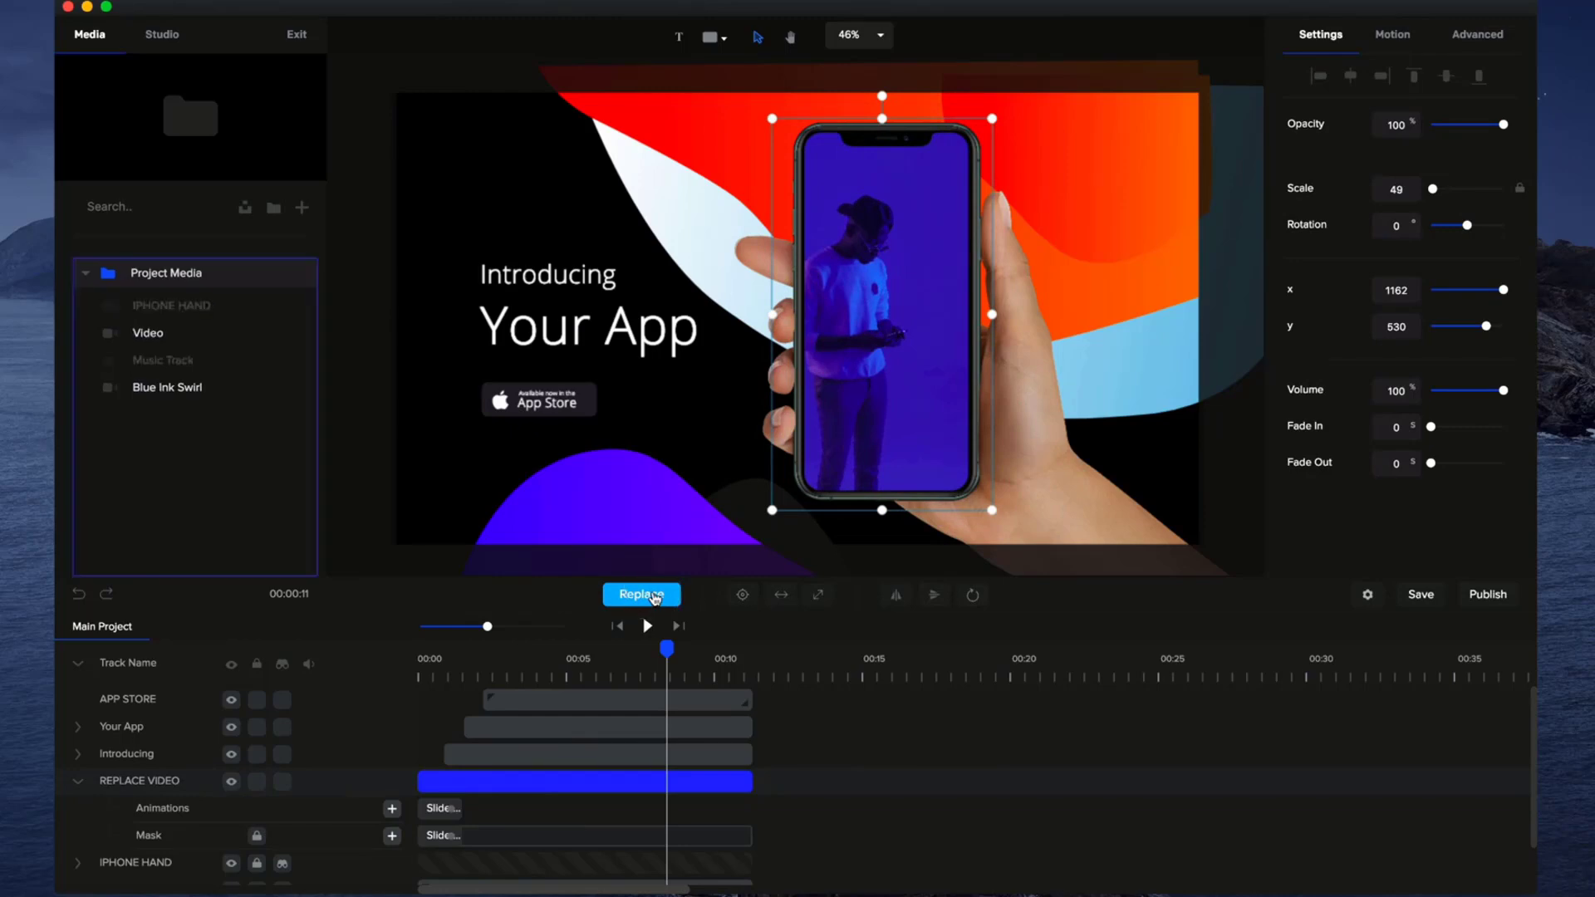
{"action": "left_click", "coordinate": [162, 394]}
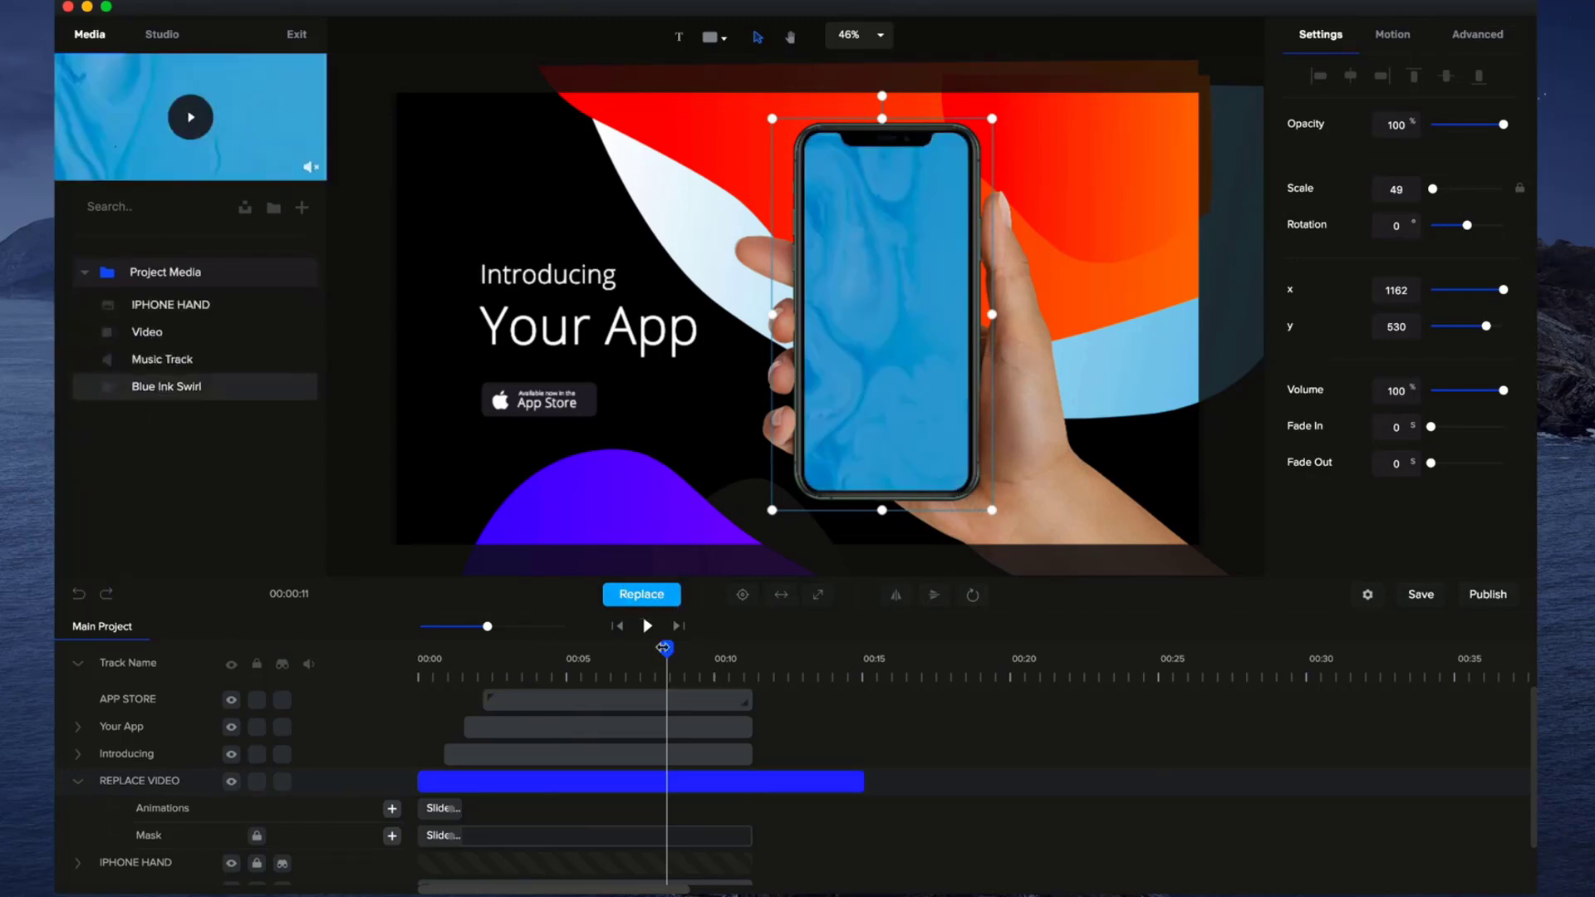
{"action": "left_click", "coordinate": [644, 627]}
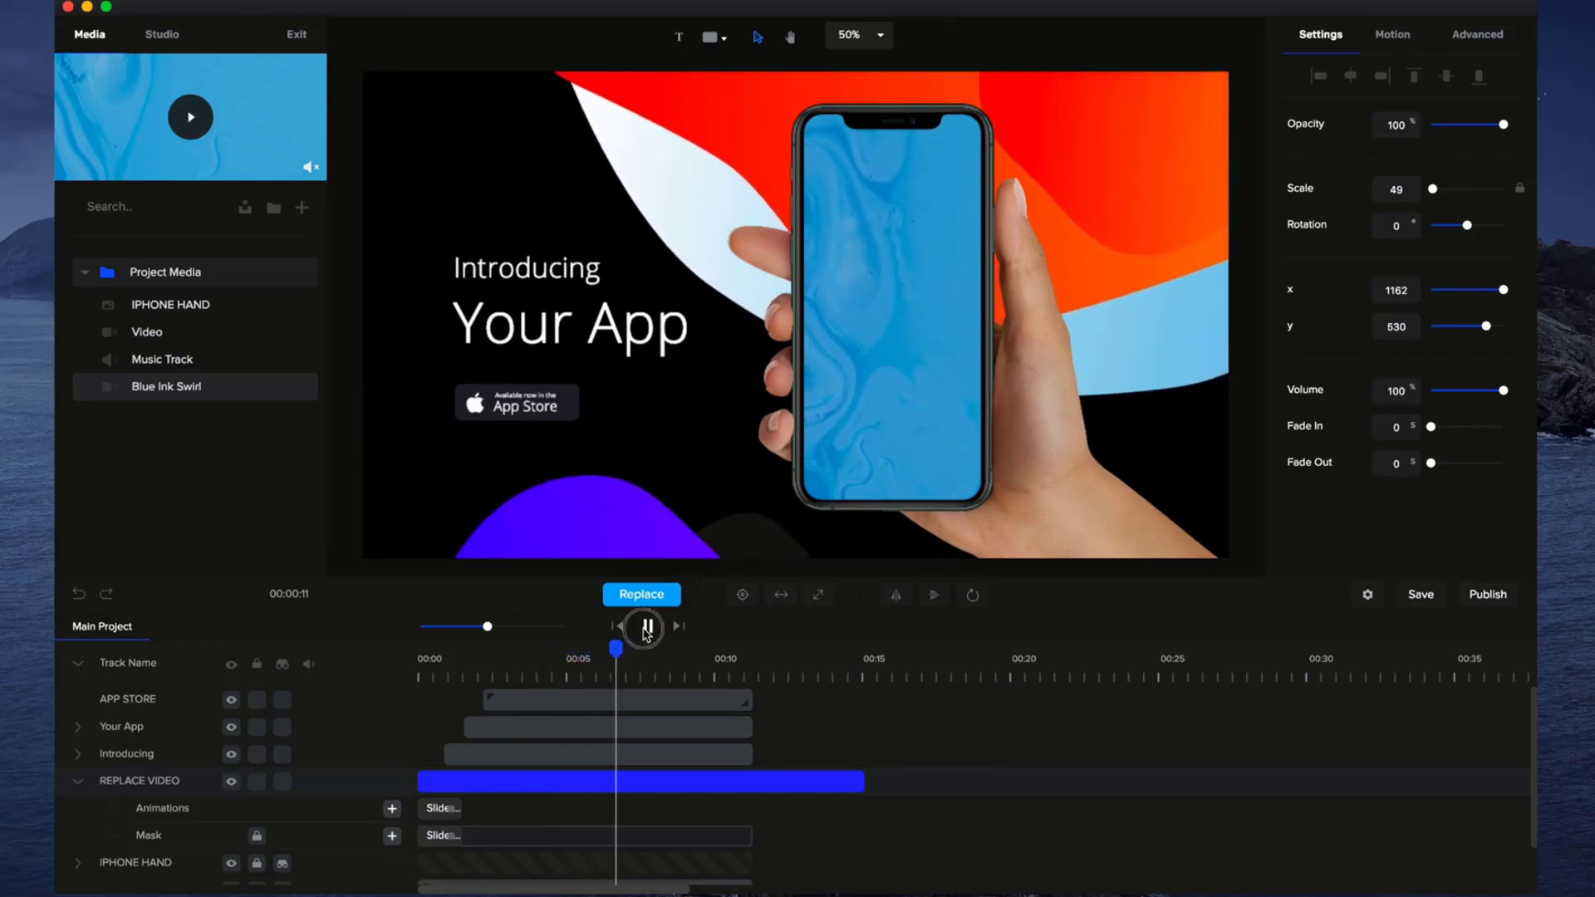
{"action": "left_click", "coordinate": [647, 627]}
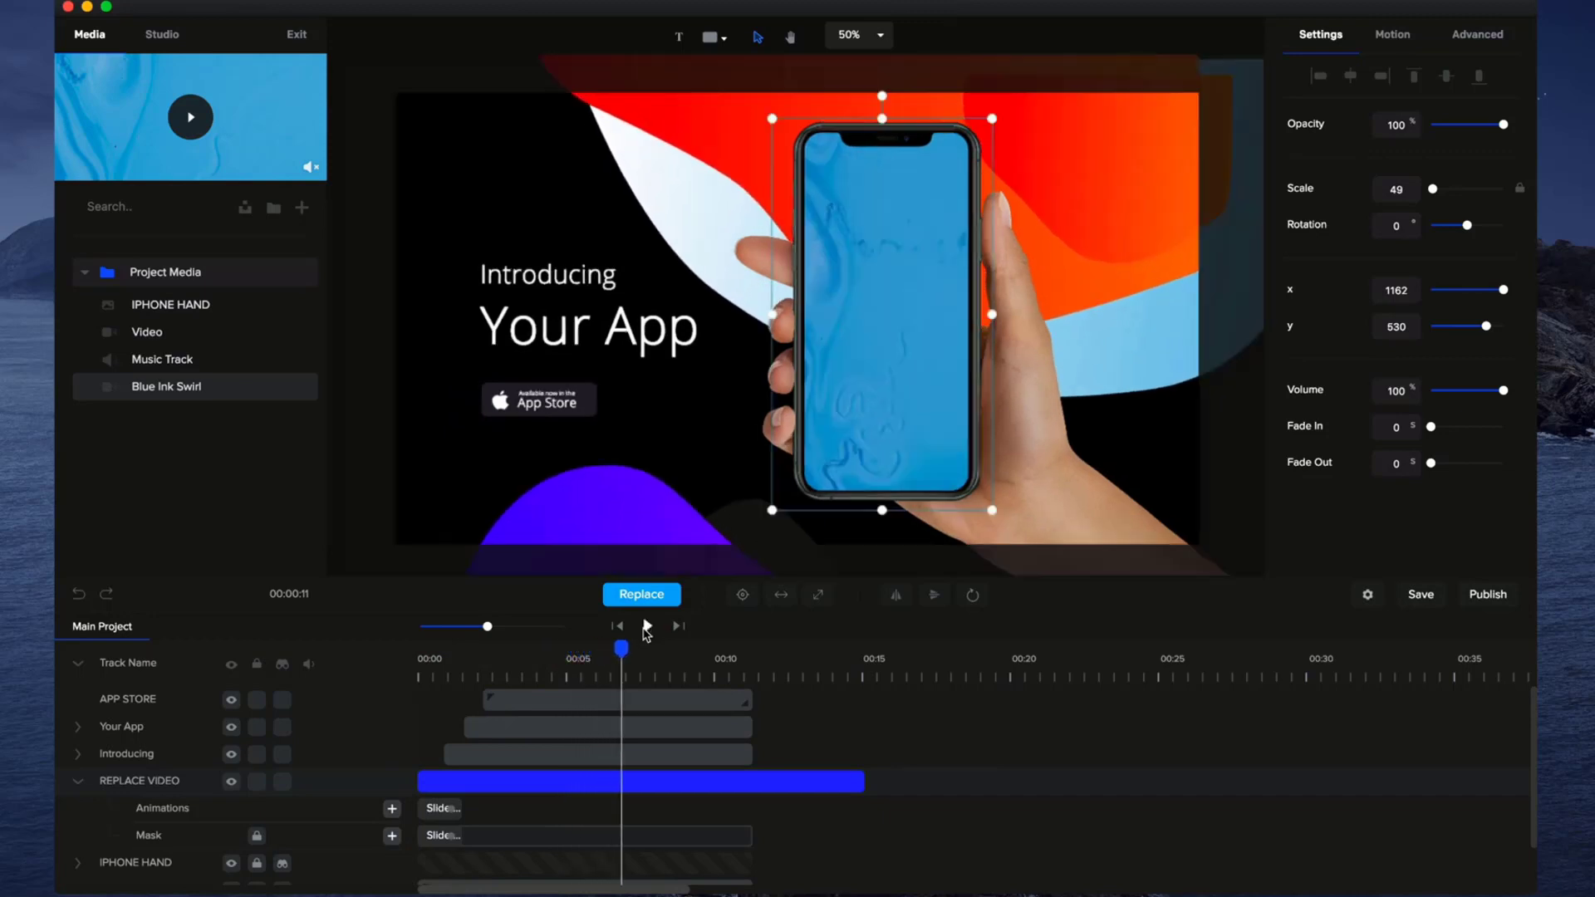
- Extend the Introducing and Your App tracks to the end of the REPLACE VIDEO track at 15 seconds
{"action": "left_click", "coordinate": [833, 779]}
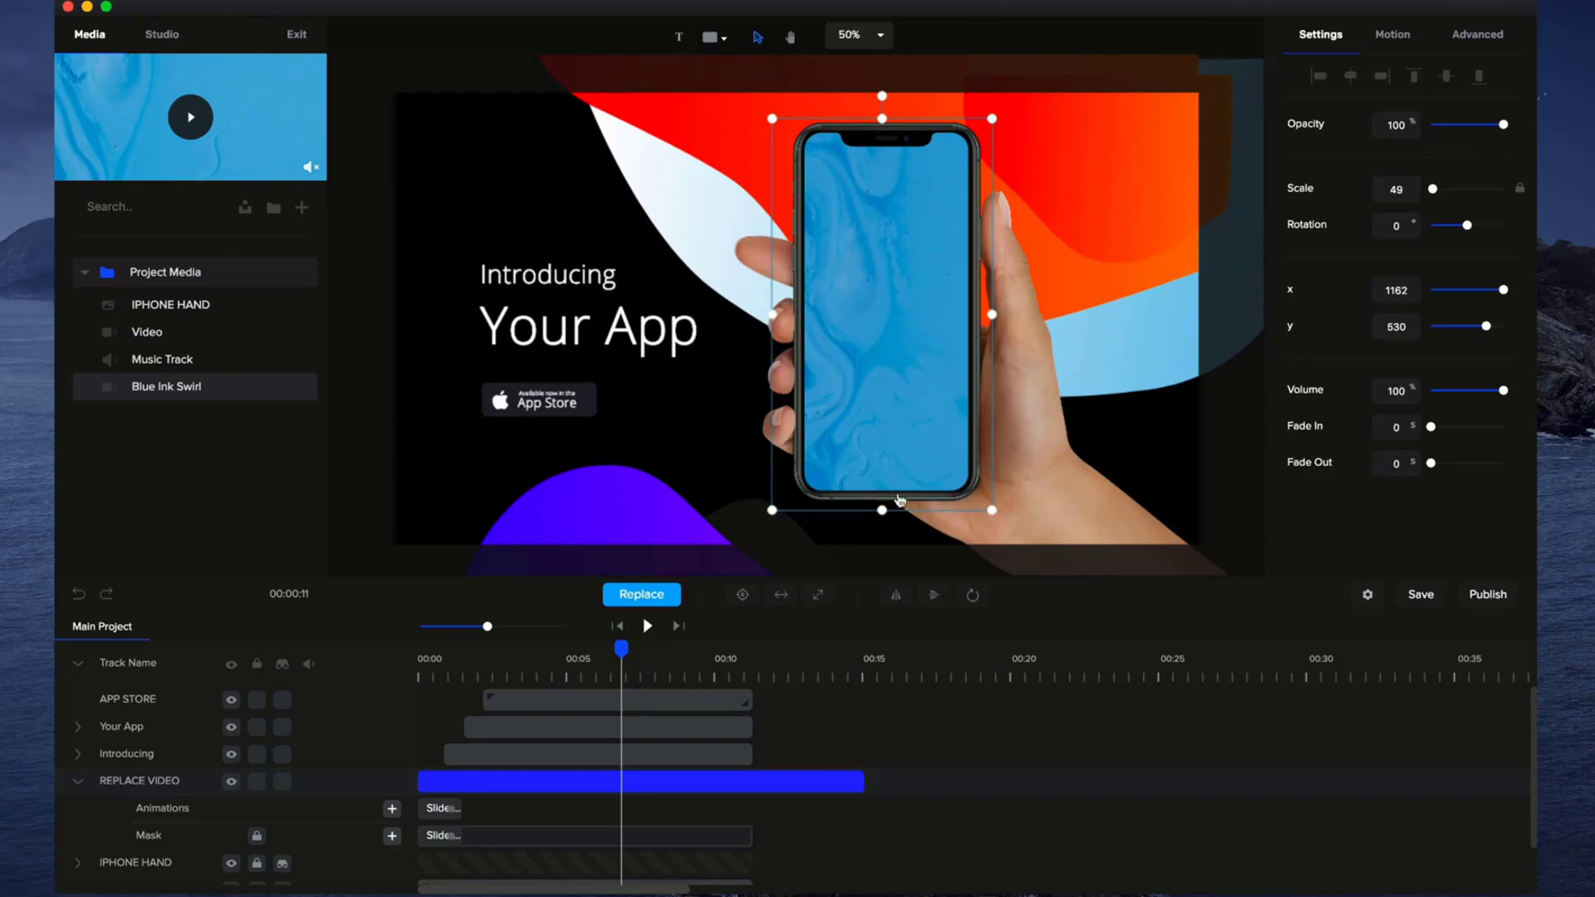
{"action": "left_click", "coordinate": [694, 762]}
{"action": "left_click", "coordinate": [916, 766]}
{"action": "left_click_drag", "start_coordinate": [752, 754], "coordinate": [843, 754]}
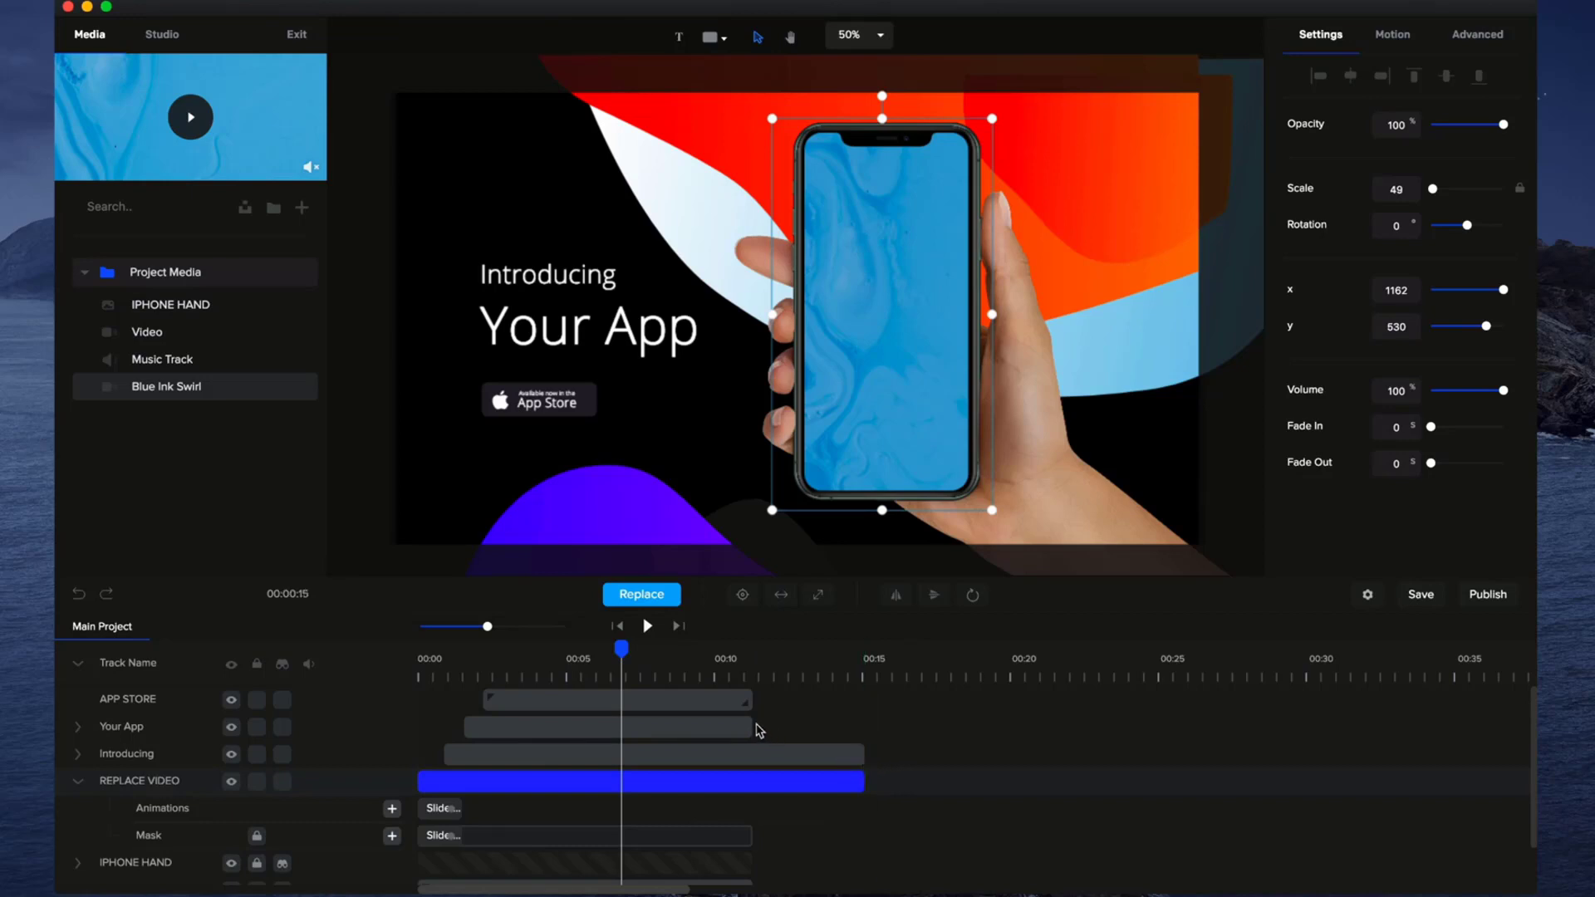
{"action": "left_click_drag", "start_coordinate": [754, 728], "coordinate": [864, 724]}
- Unlock the REPLACE VIDEO mask, extend it to 15 seconds and check the frame between 12 and 13 seconds
{"action": "left_click", "coordinate": [818, 666]}
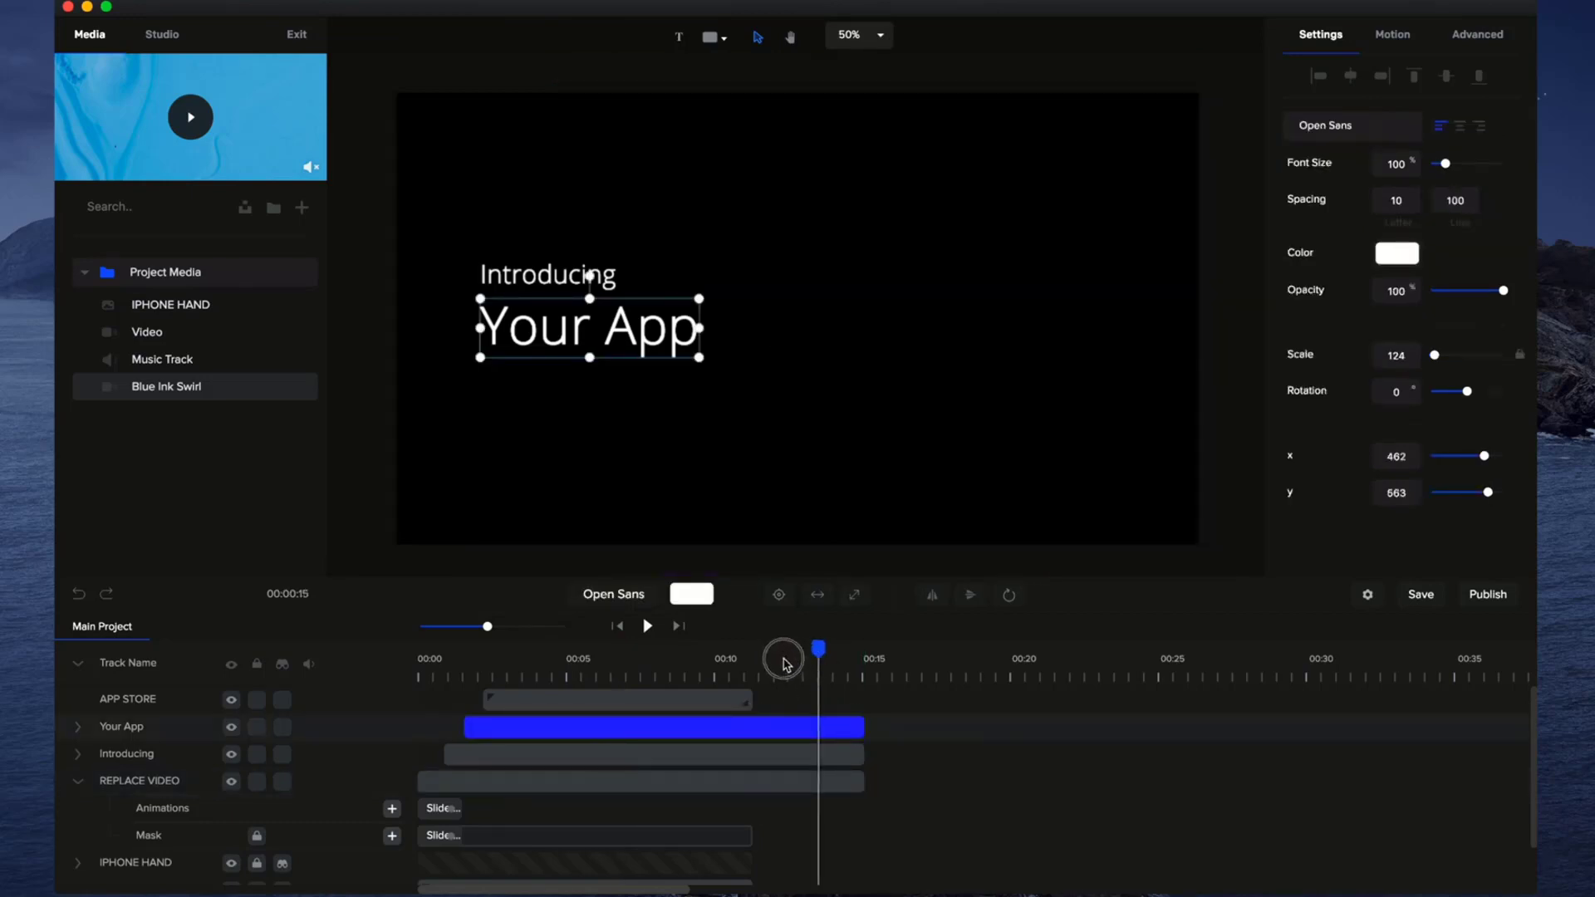
{"action": "left_click", "coordinate": [787, 661]}
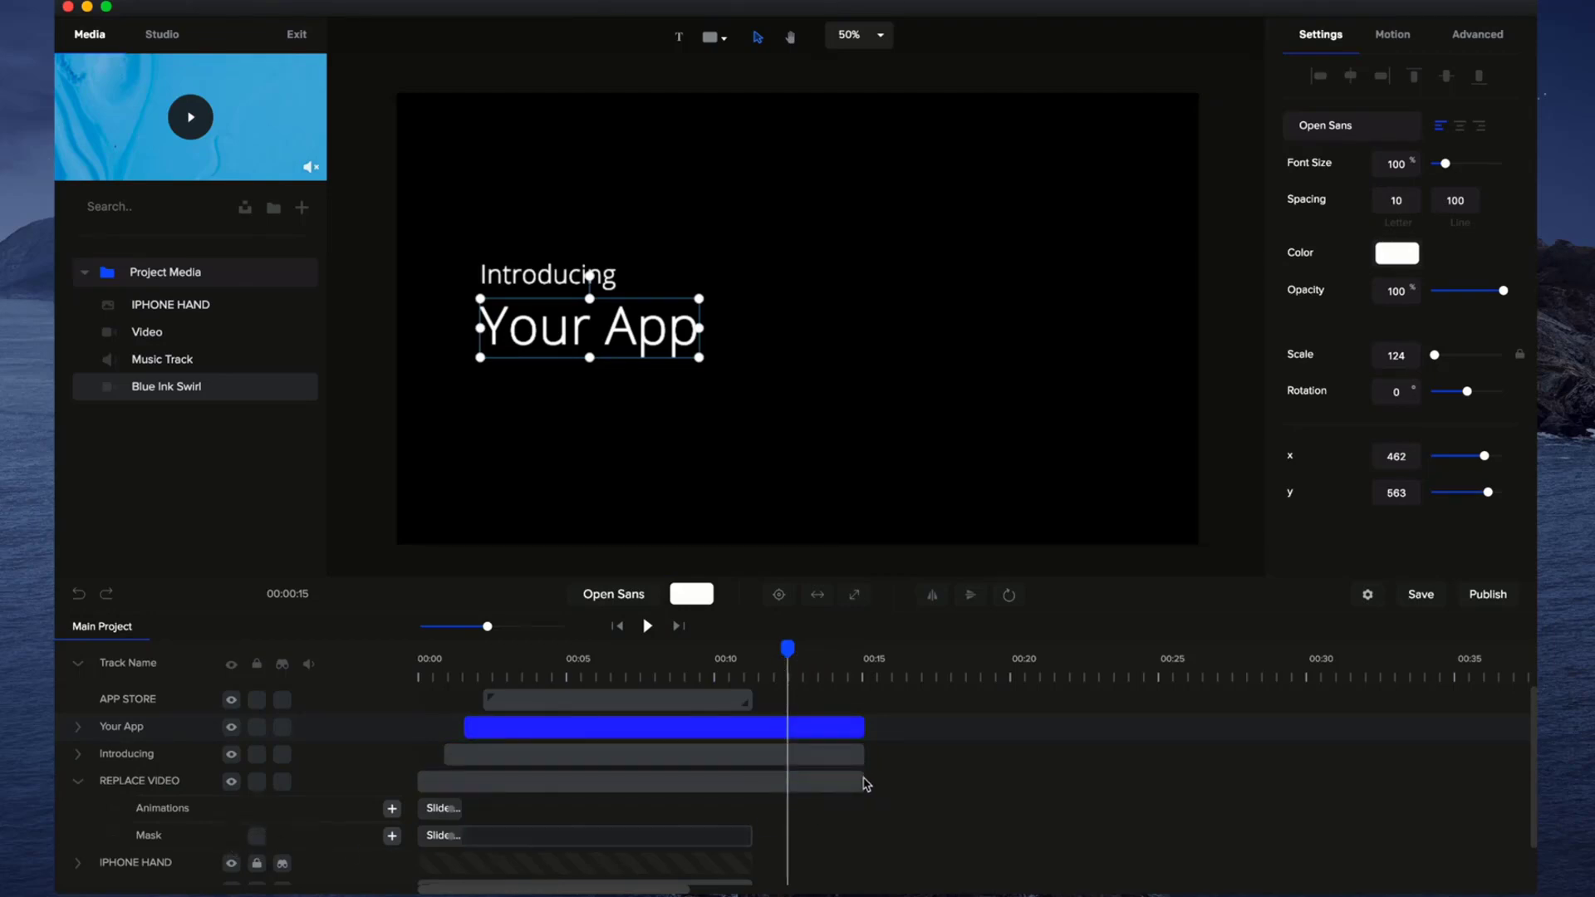
{"action": "left_click", "coordinate": [865, 781]}
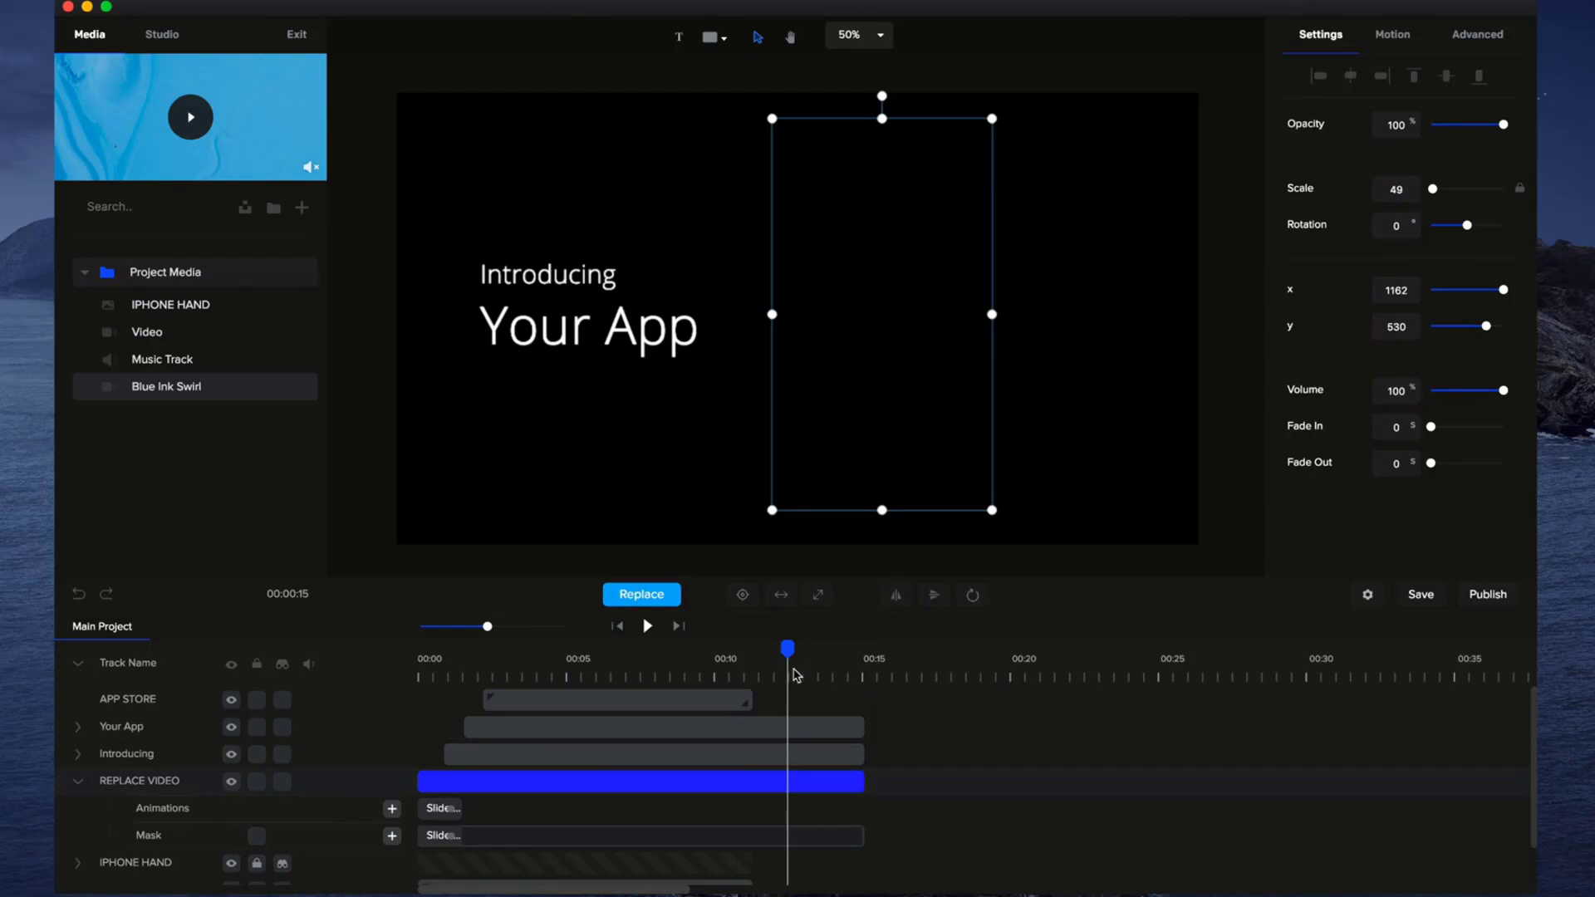
{"action": "left_click_drag", "start_coordinate": [789, 647], "coordinate": [796, 647]}
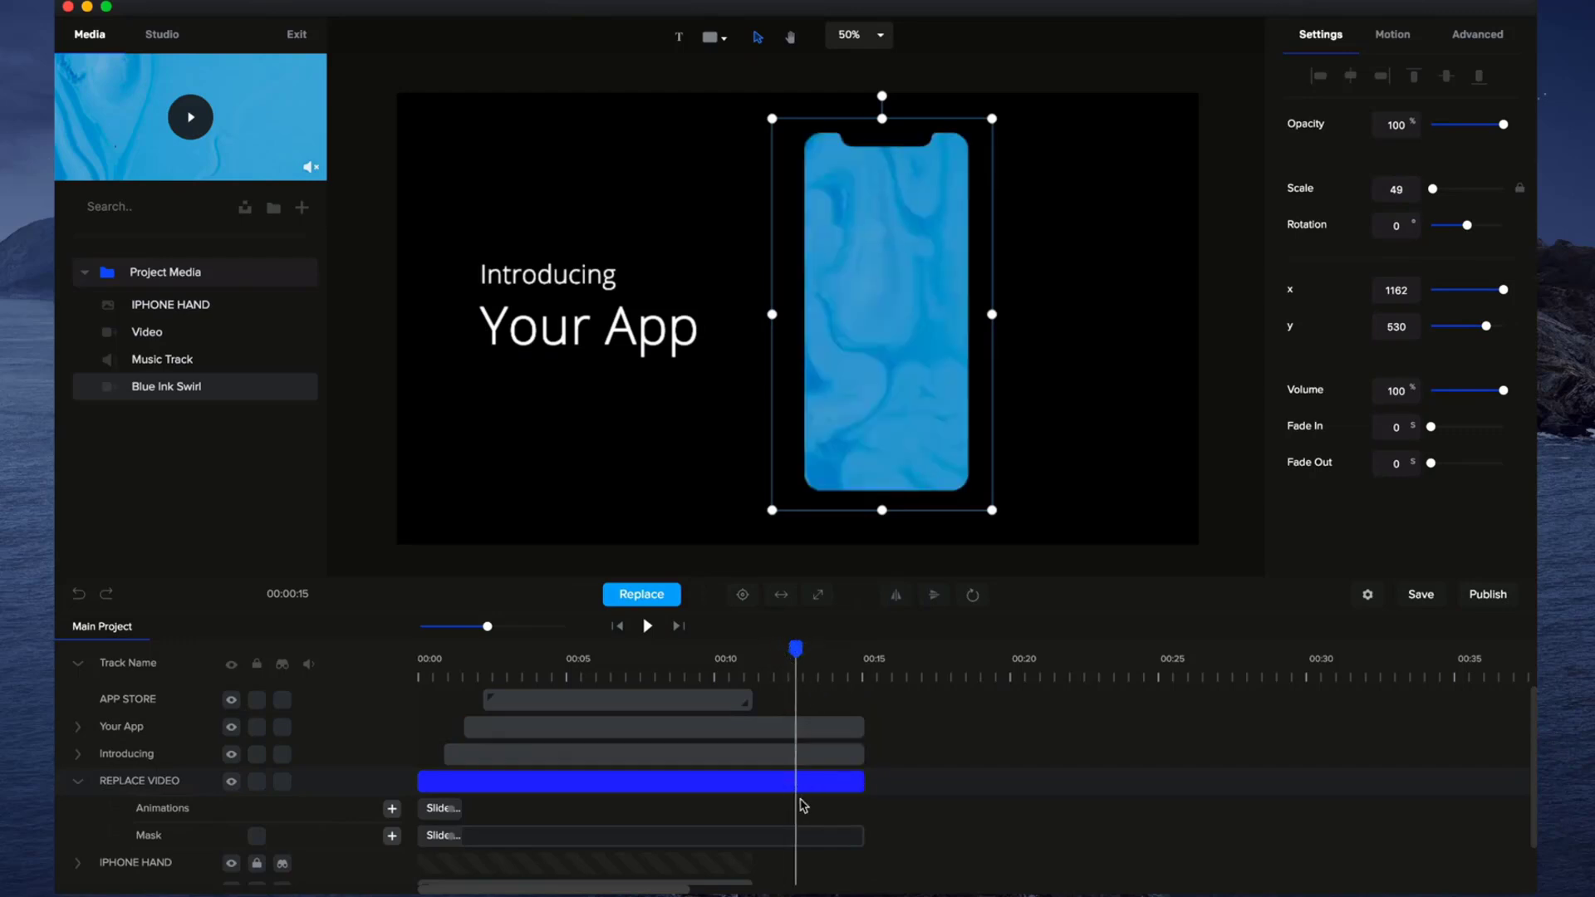
- Extend the AUDIO track to 15 seconds, and unlock the IPHONE HAND track to extend it to the same end point
{"action": "scroll", "coordinate": [803, 804], "scroll_direction": "down", "scroll_amount": 2}
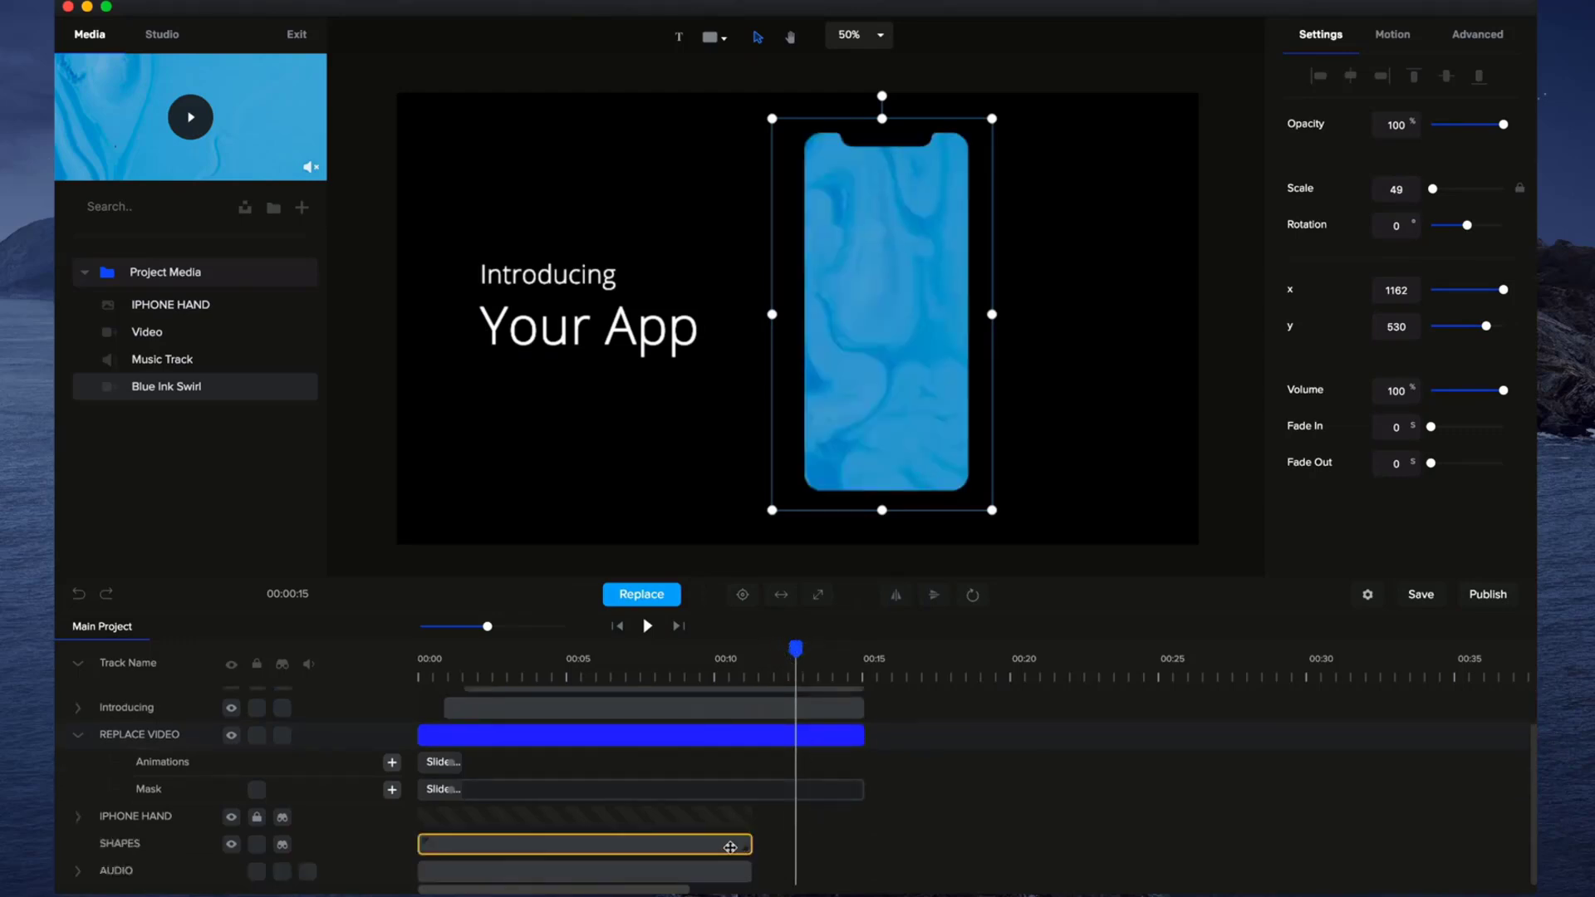
{"action": "left_click_drag", "start_coordinate": [748, 869], "coordinate": [822, 862]}
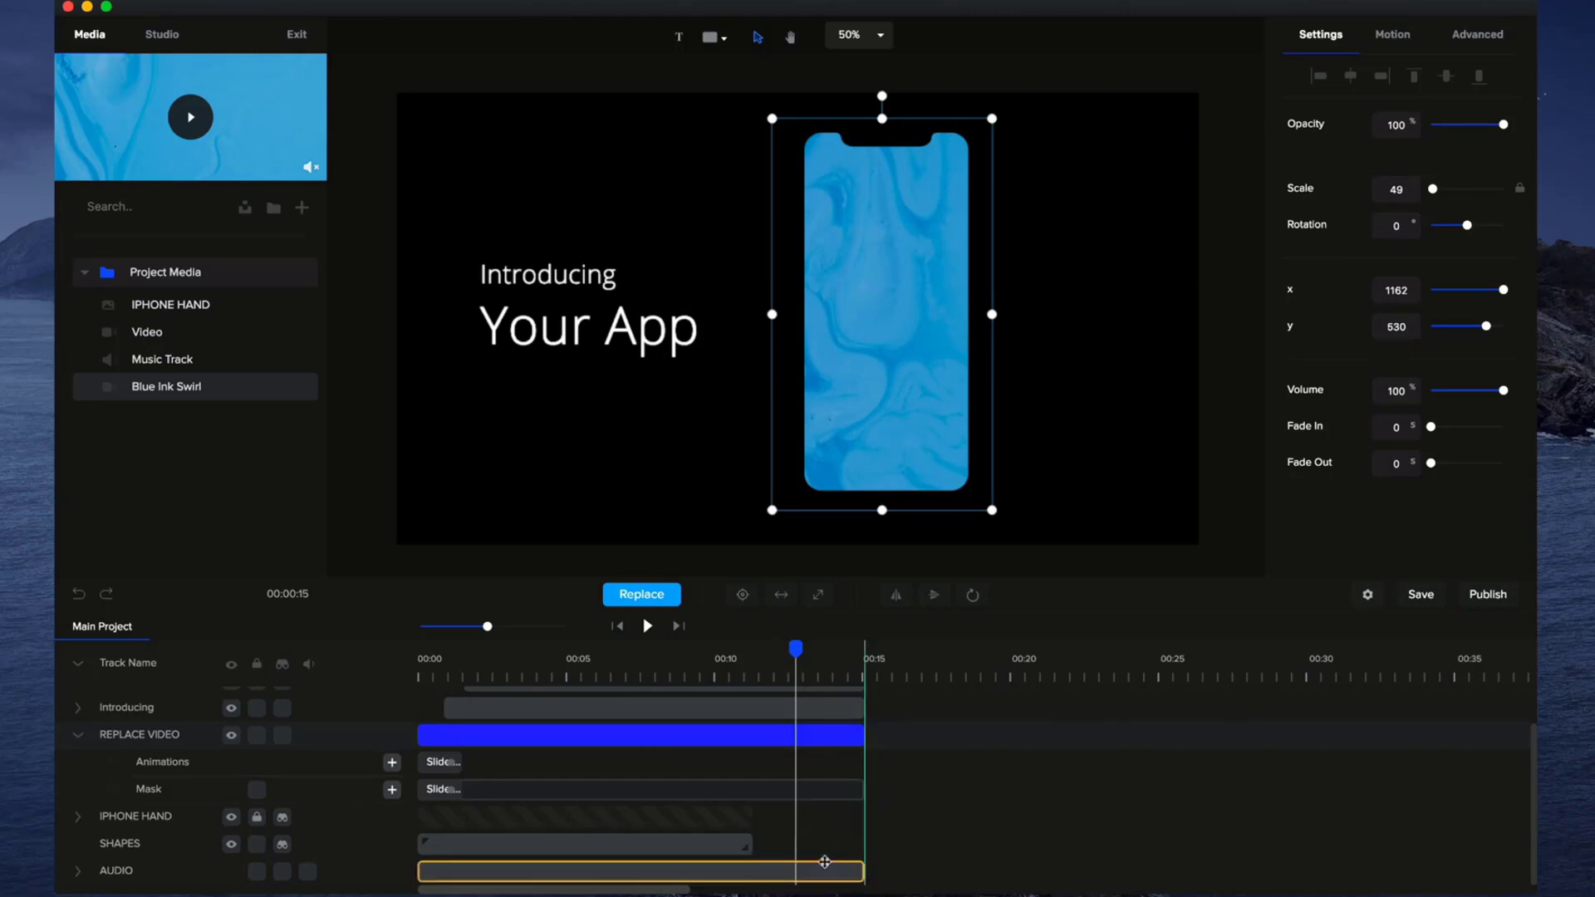
{"action": "left_click", "coordinate": [822, 862]}
{"action": "left_click", "coordinate": [259, 820]}
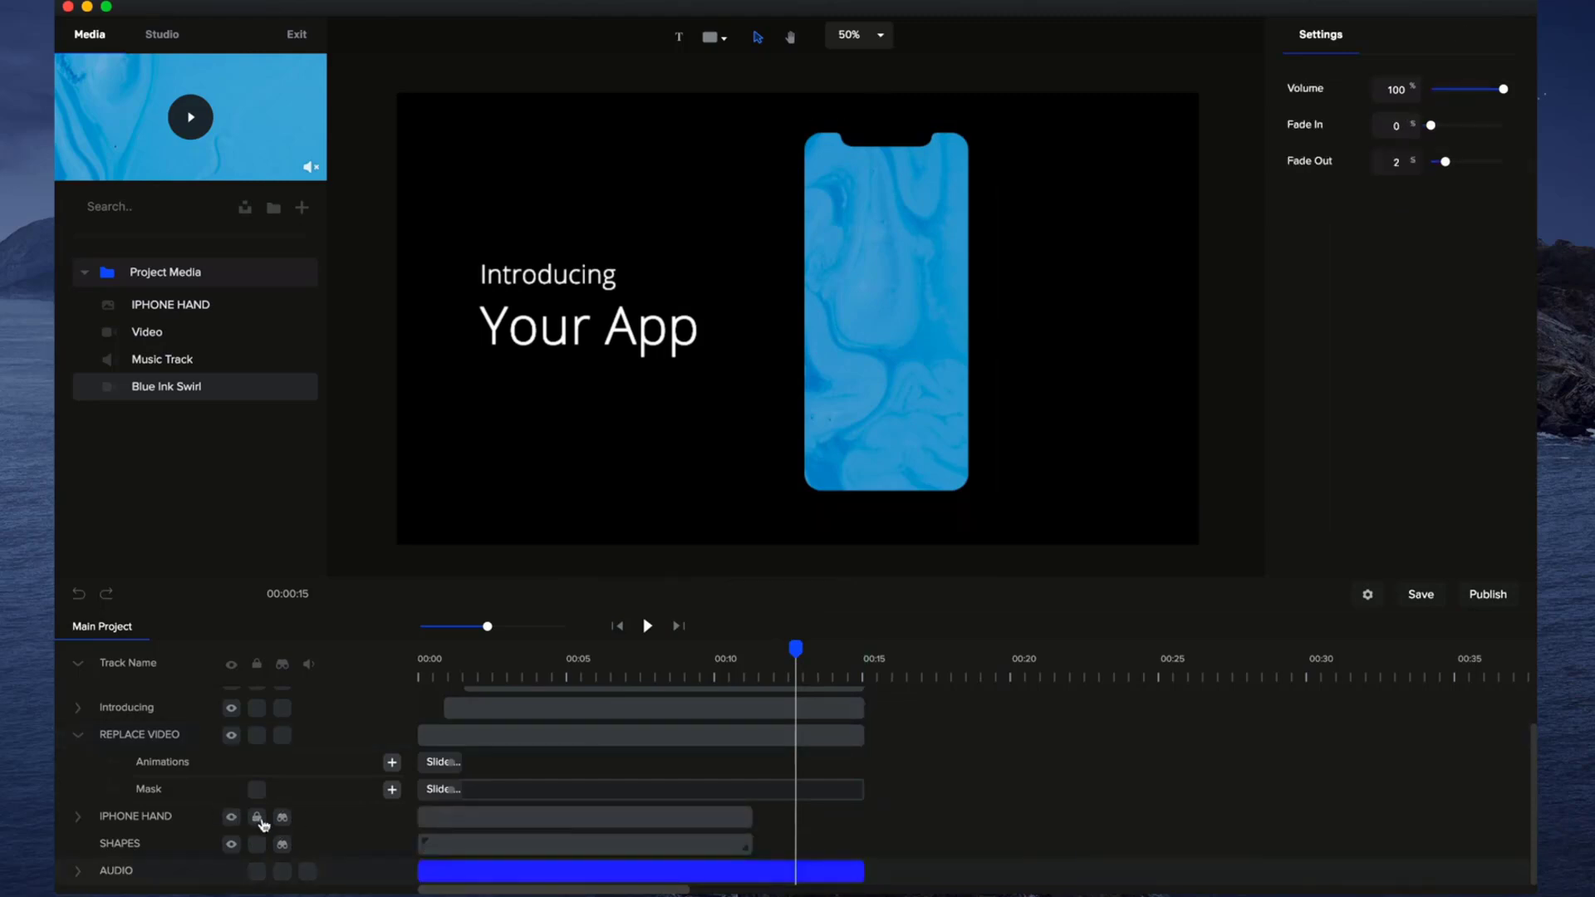
{"action": "left_click_drag", "start_coordinate": [750, 818], "coordinate": [855, 827]}
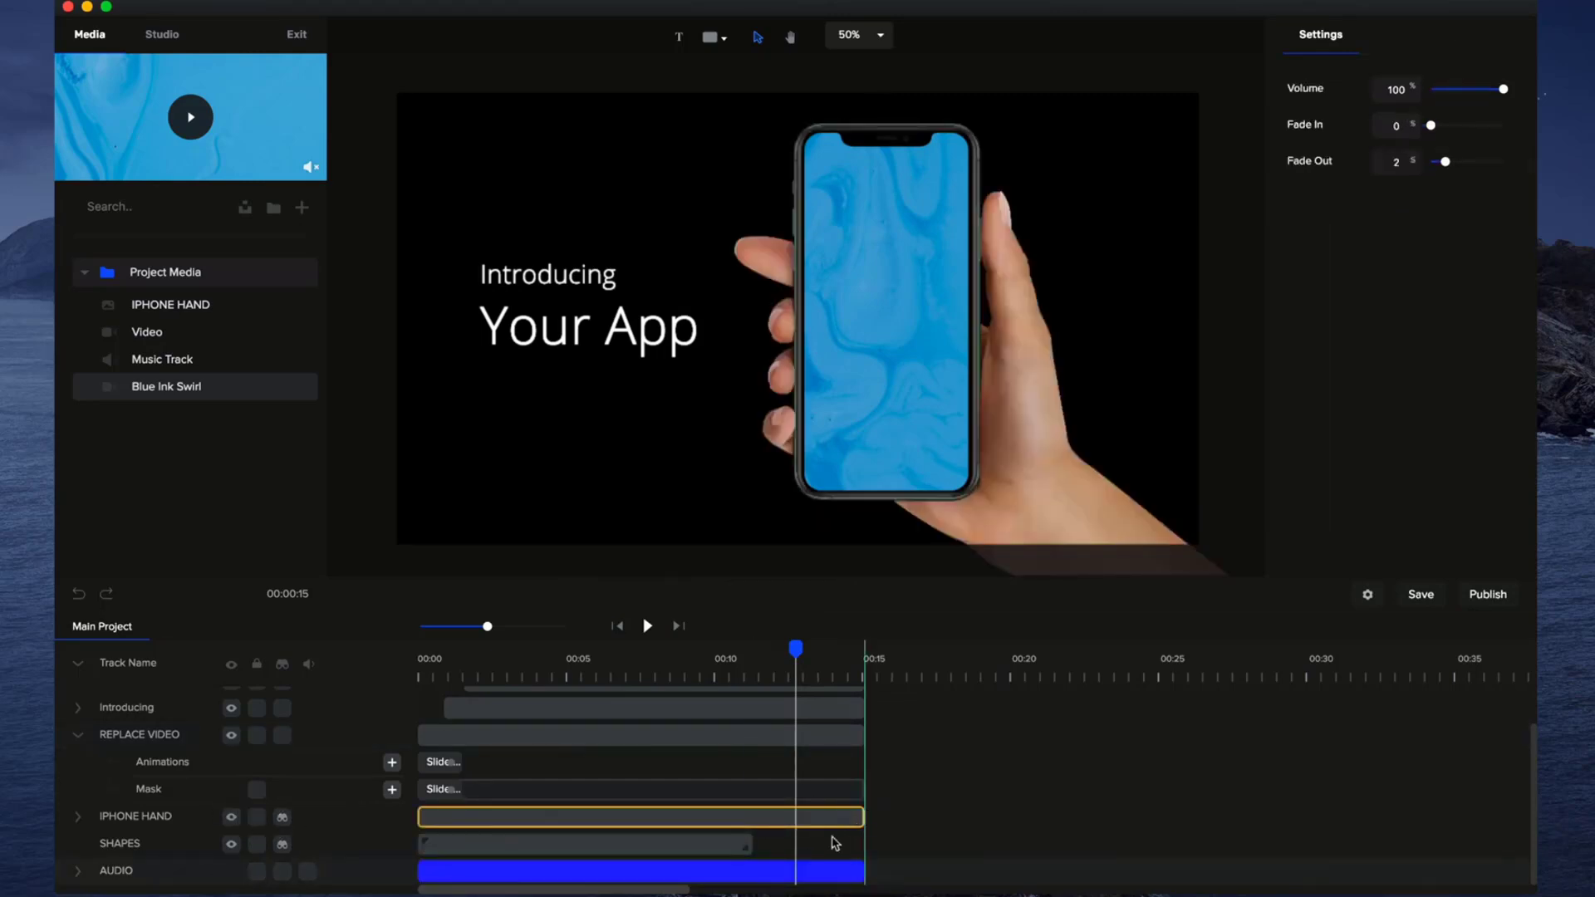
- Open the SHAPES group and hide the layers outside it from the timeline
{"action": "left_click", "coordinate": [702, 843]}
{"action": "left_click_drag", "start_coordinate": [800, 652], "coordinate": [773, 650]}
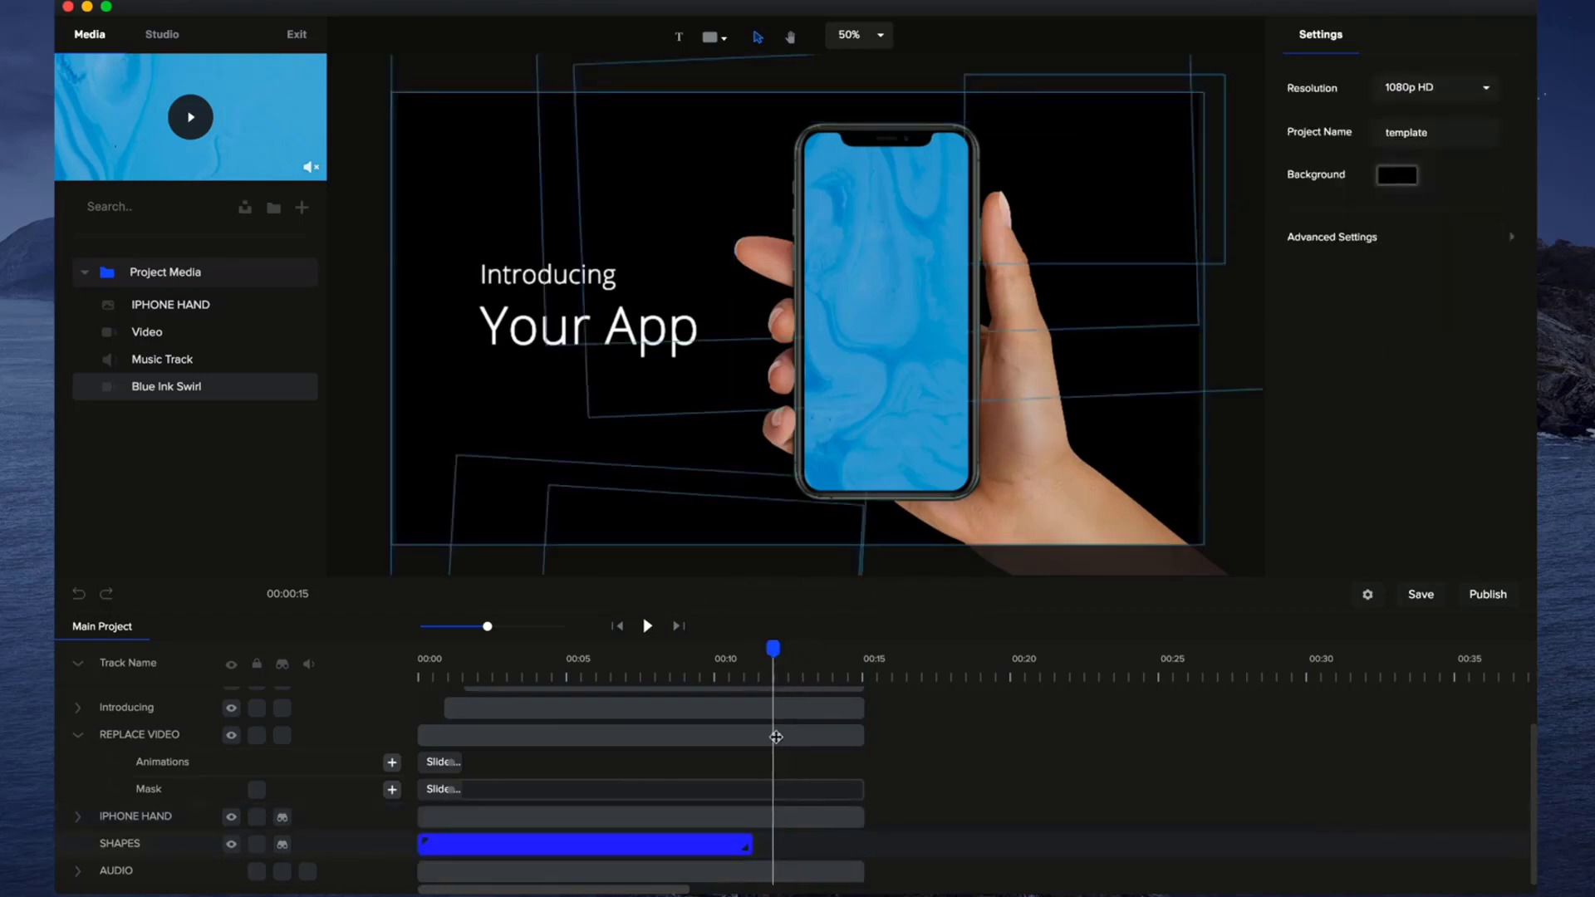
{"action": "left_click", "coordinate": [701, 844]}
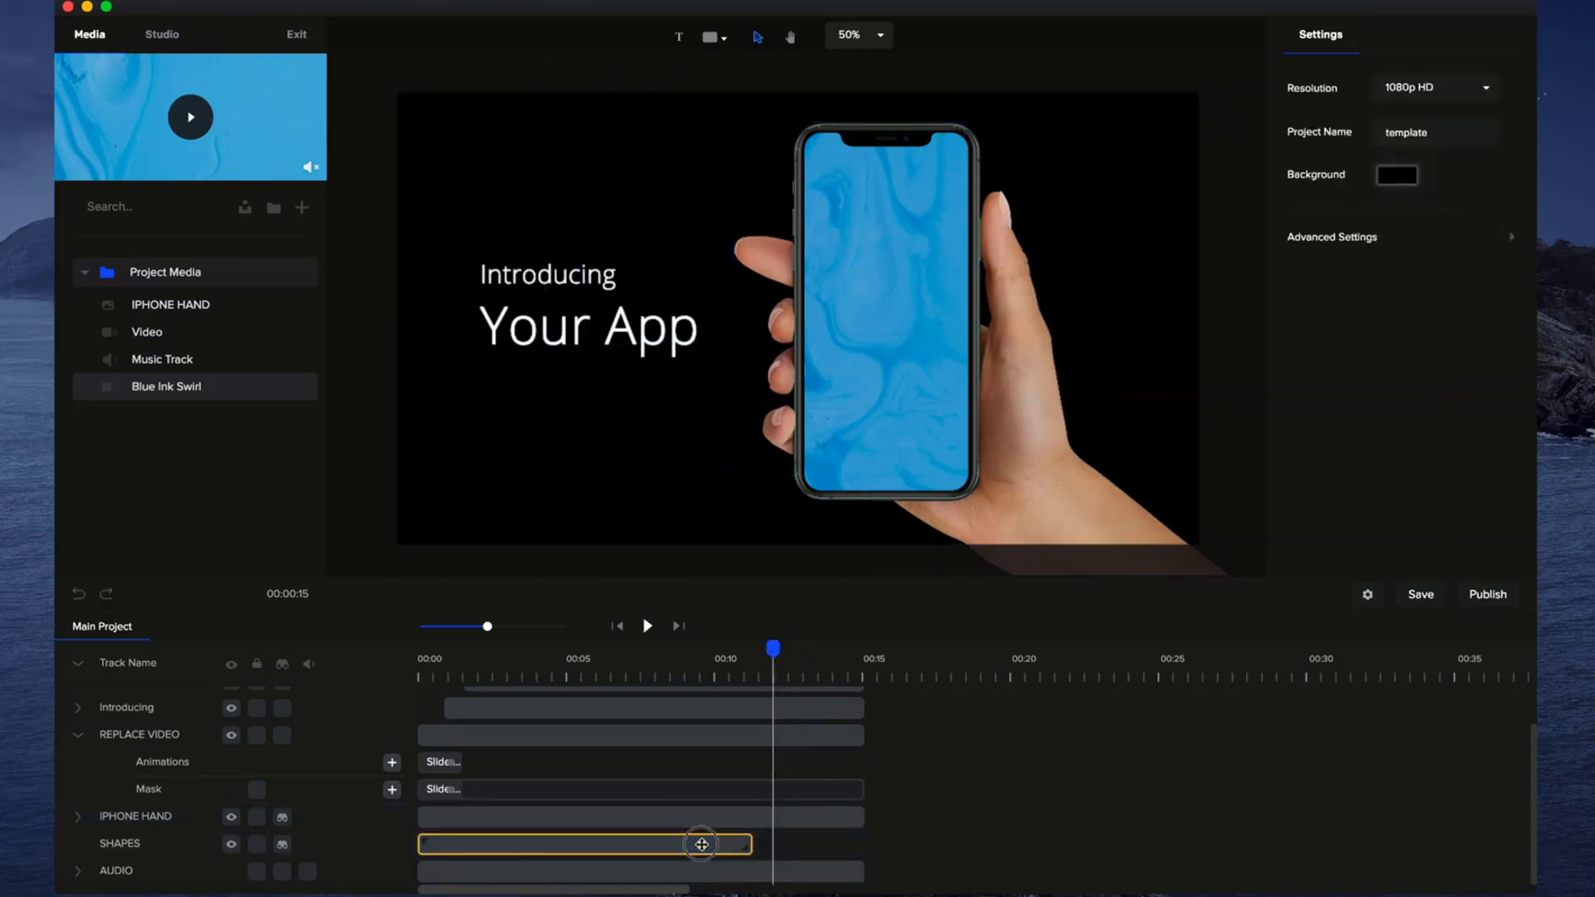
{"action": "double_click", "coordinate": [702, 844]}
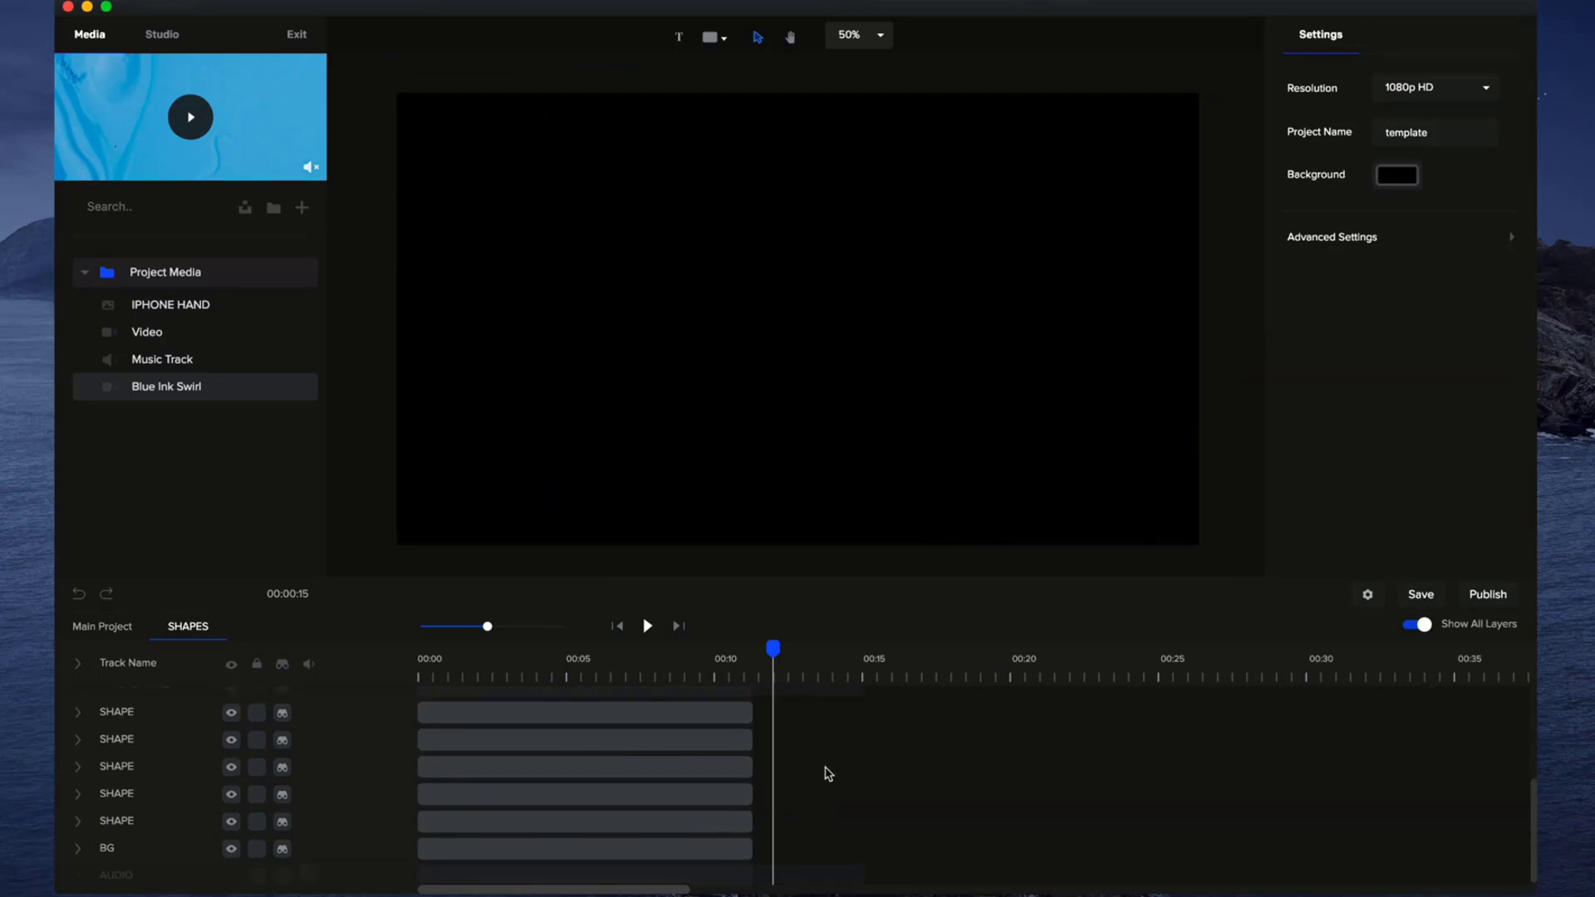
{"action": "left_click", "coordinate": [1422, 626]}
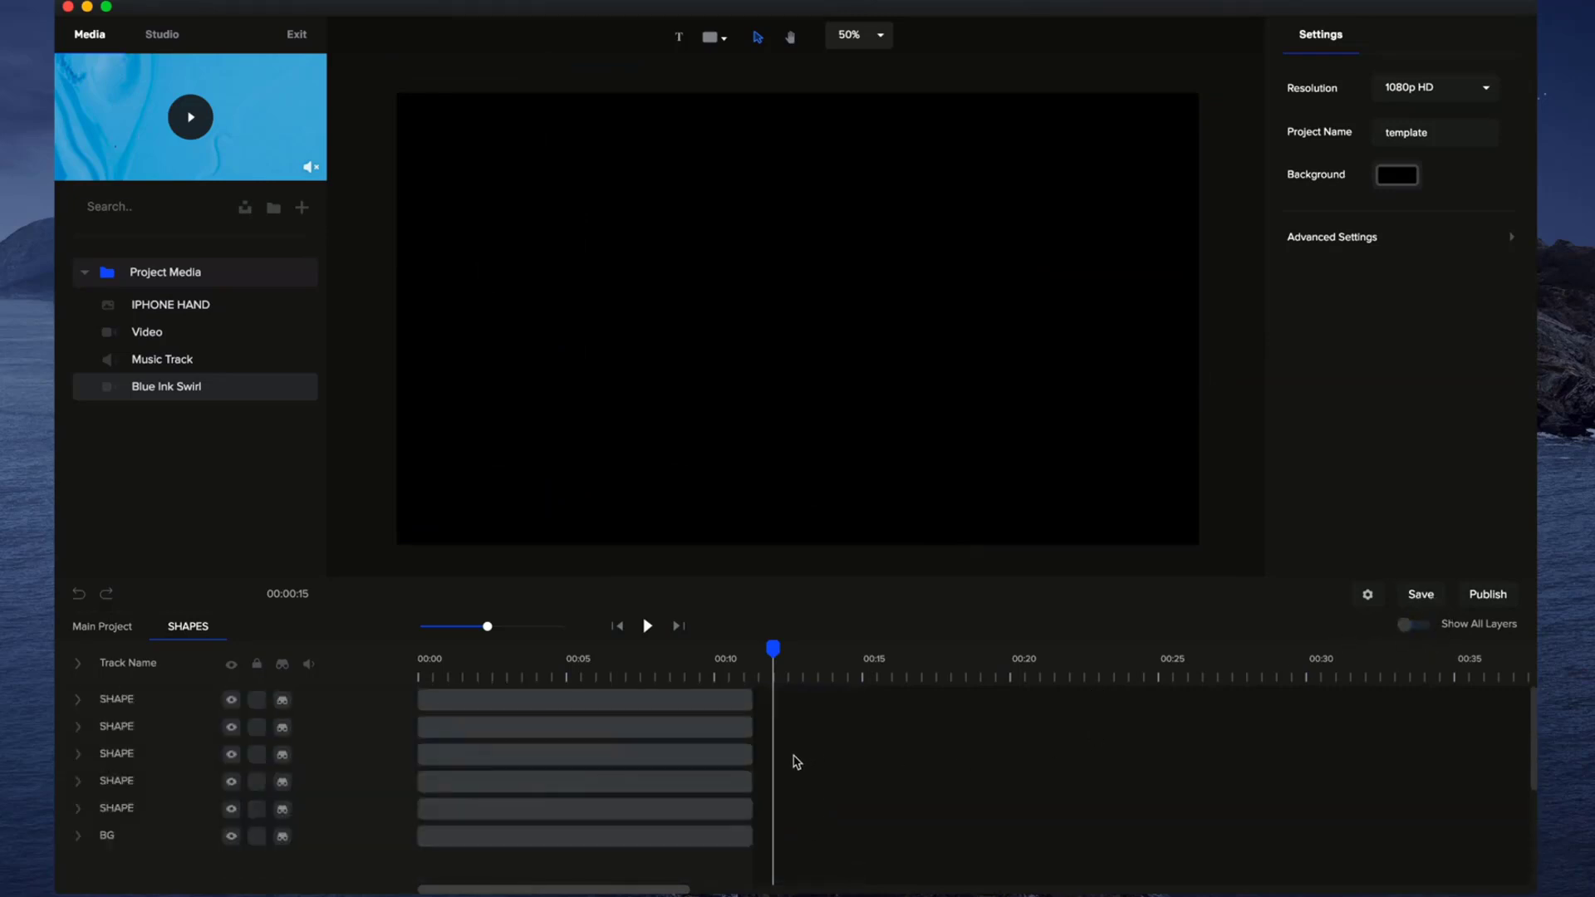
- Check the shapes at about 10 seconds and show all layers alongside the SHAPES group tracks
{"action": "left_click_drag", "start_coordinate": [668, 679], "coordinate": [729, 691]}
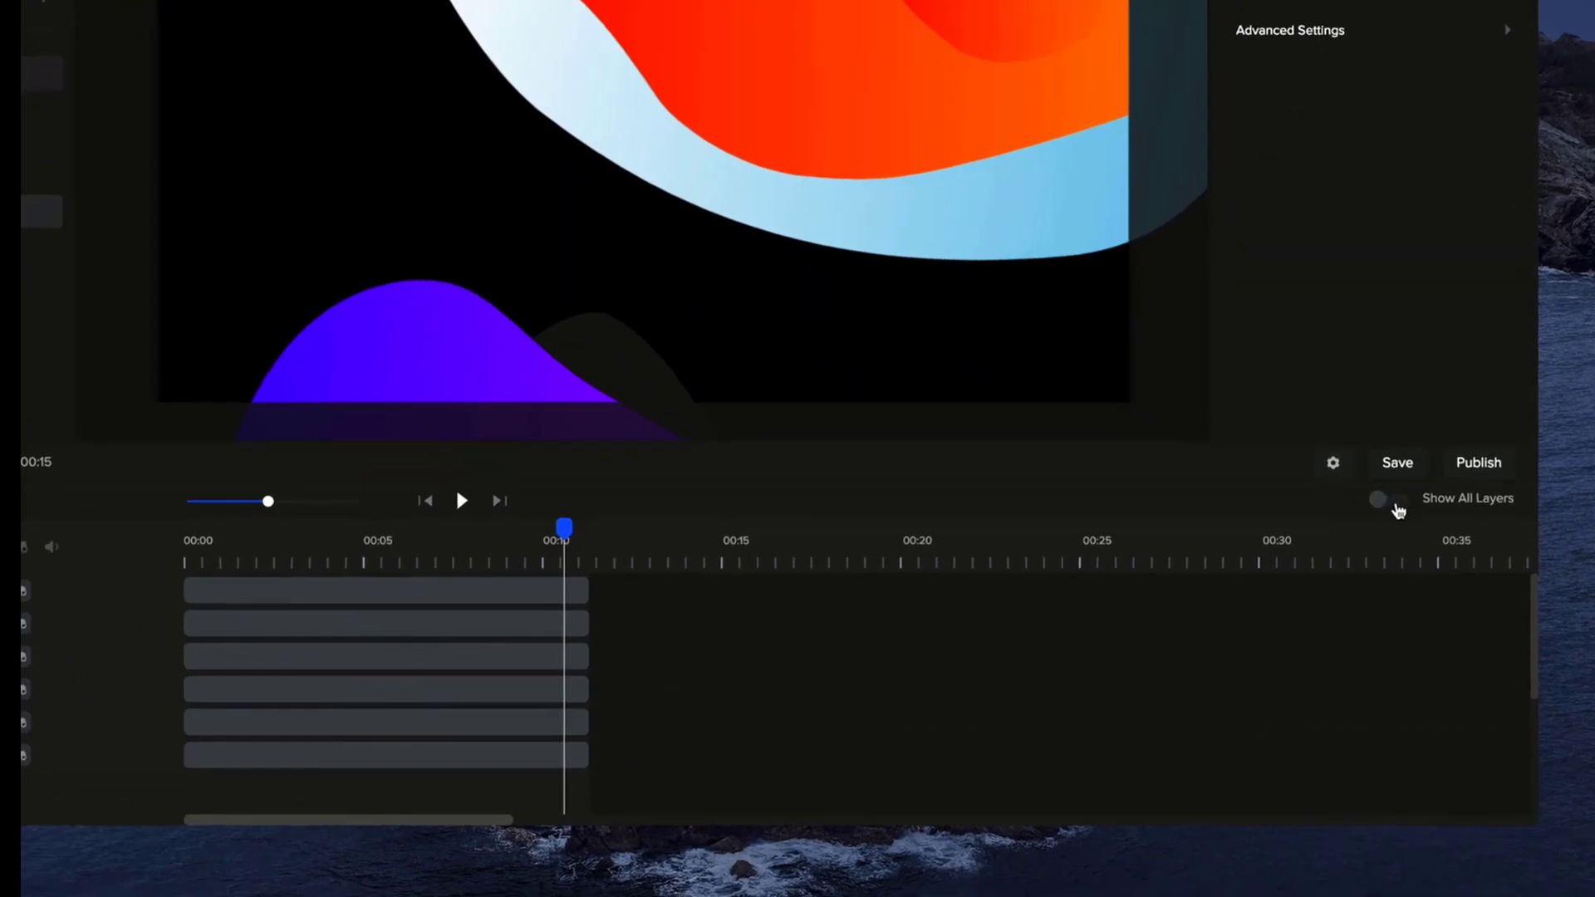
{"action": "left_click", "coordinate": [1383, 500]}
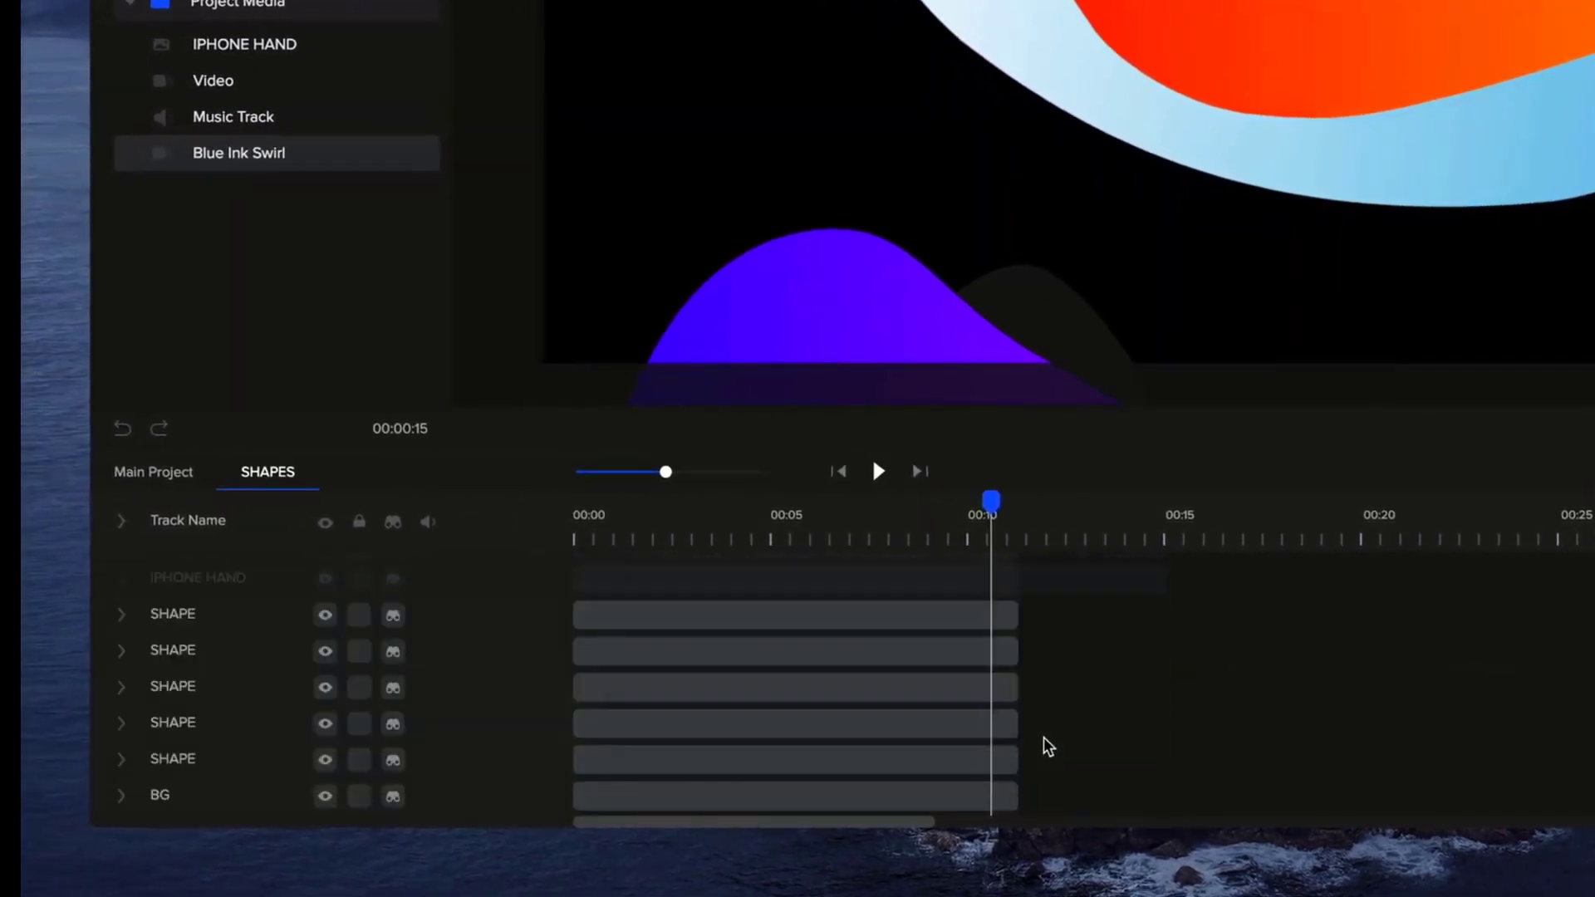
{"action": "left_click_drag", "start_coordinate": [665, 472], "coordinate": [686, 472]}
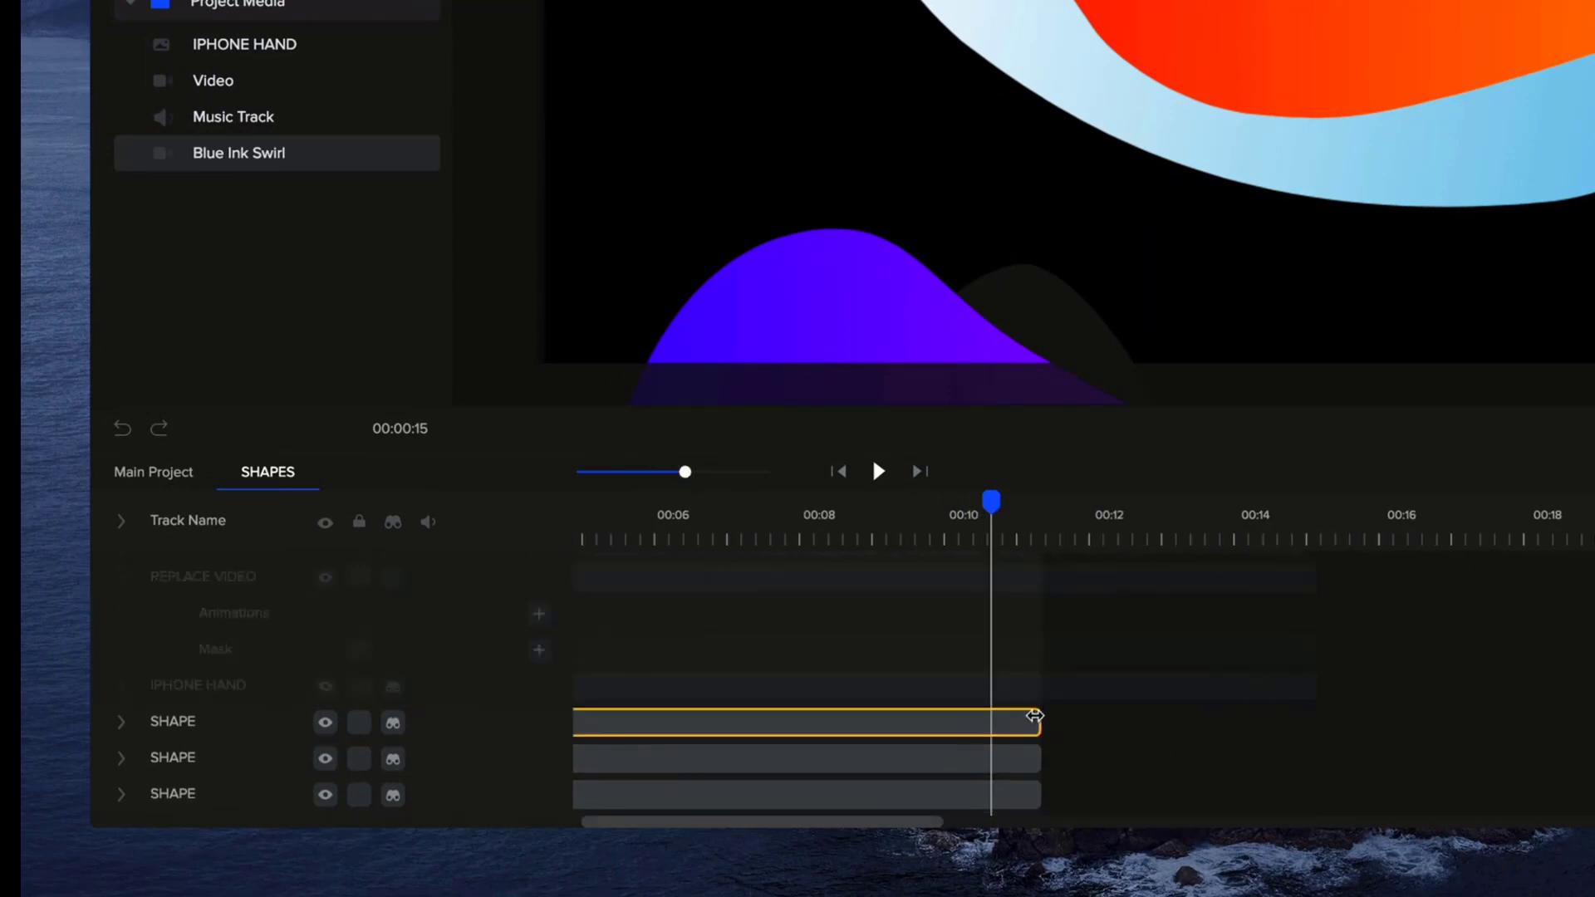
- Extend the five SHAPE tracks and the BG track to match the other layers' end at 15 seconds
{"action": "left_click_drag", "start_coordinate": [1038, 719], "coordinate": [1308, 716]}
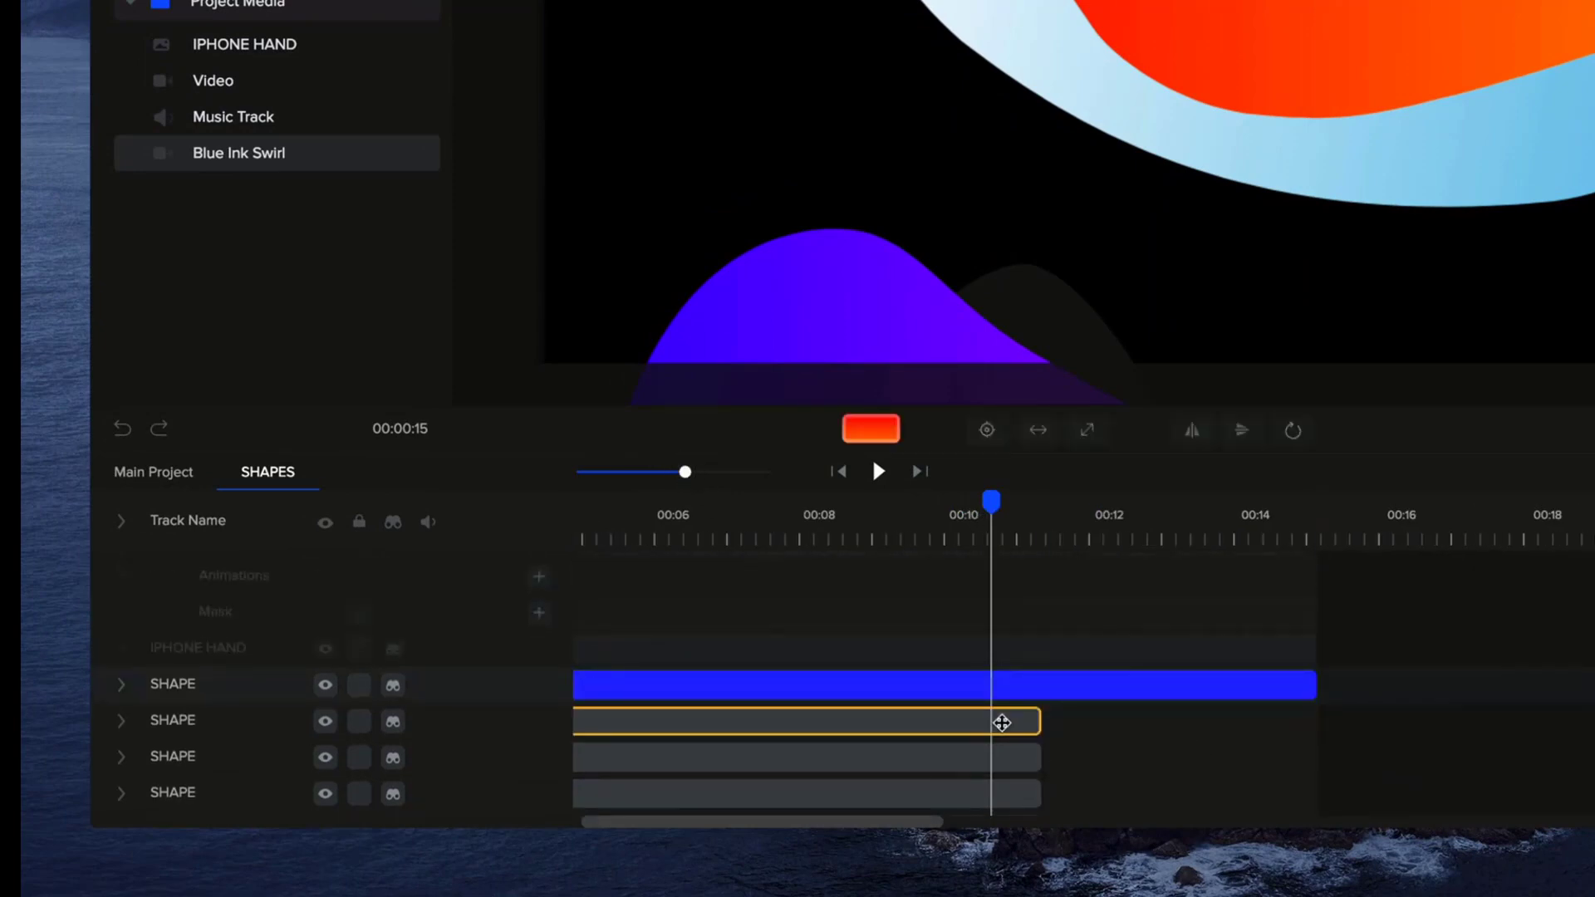
{"action": "left_click_drag", "start_coordinate": [1035, 721], "coordinate": [1308, 719]}
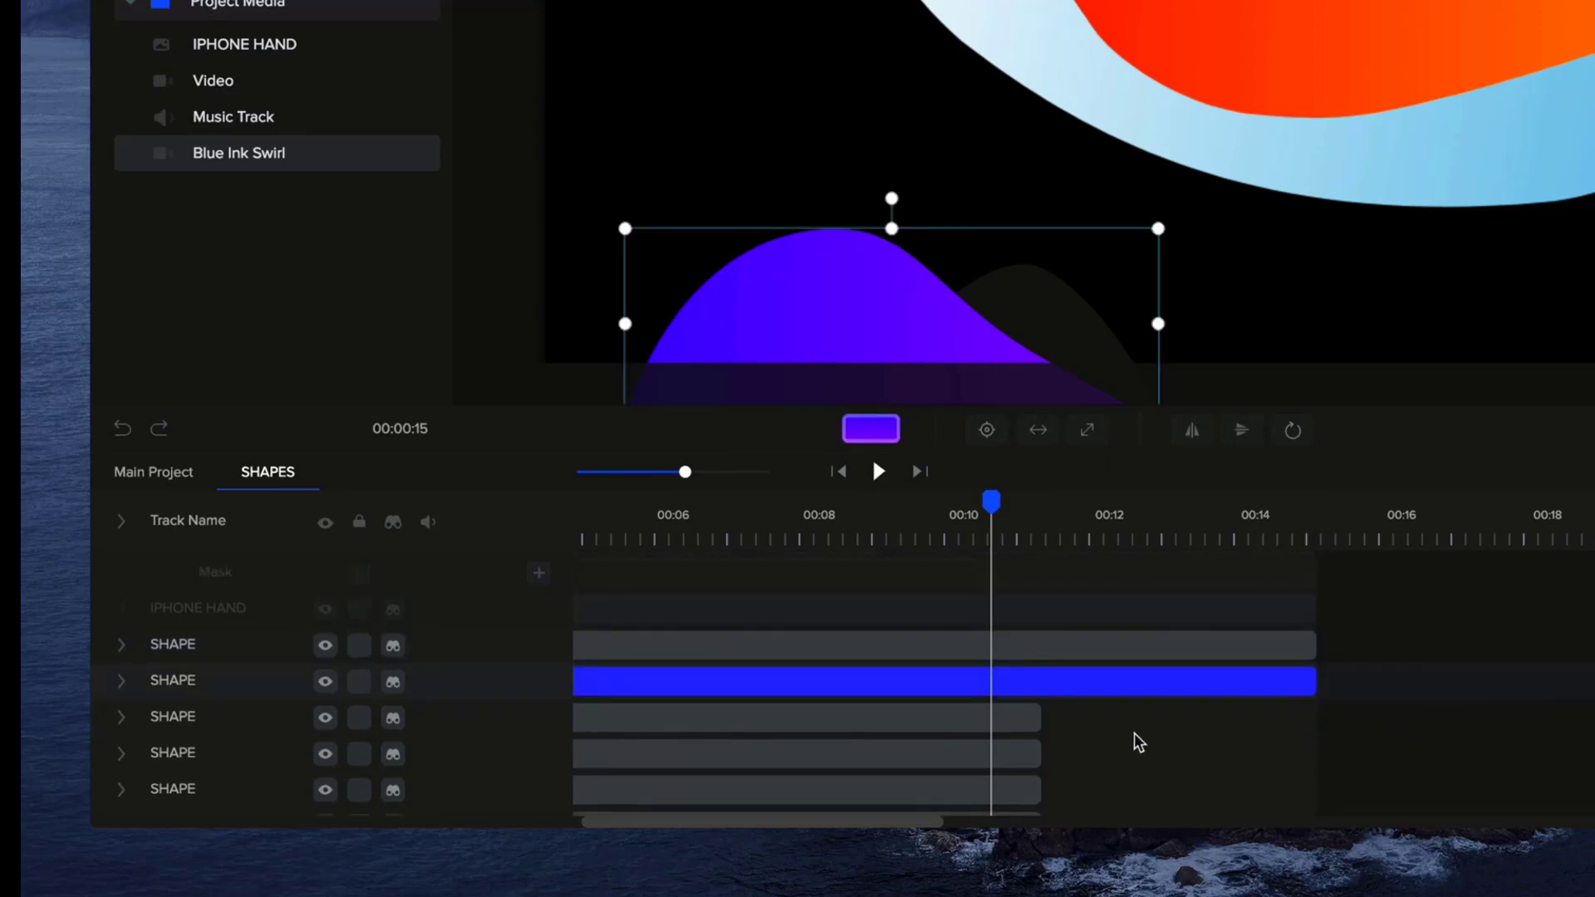
{"action": "left_click_drag", "start_coordinate": [1038, 721], "coordinate": [1316, 715]}
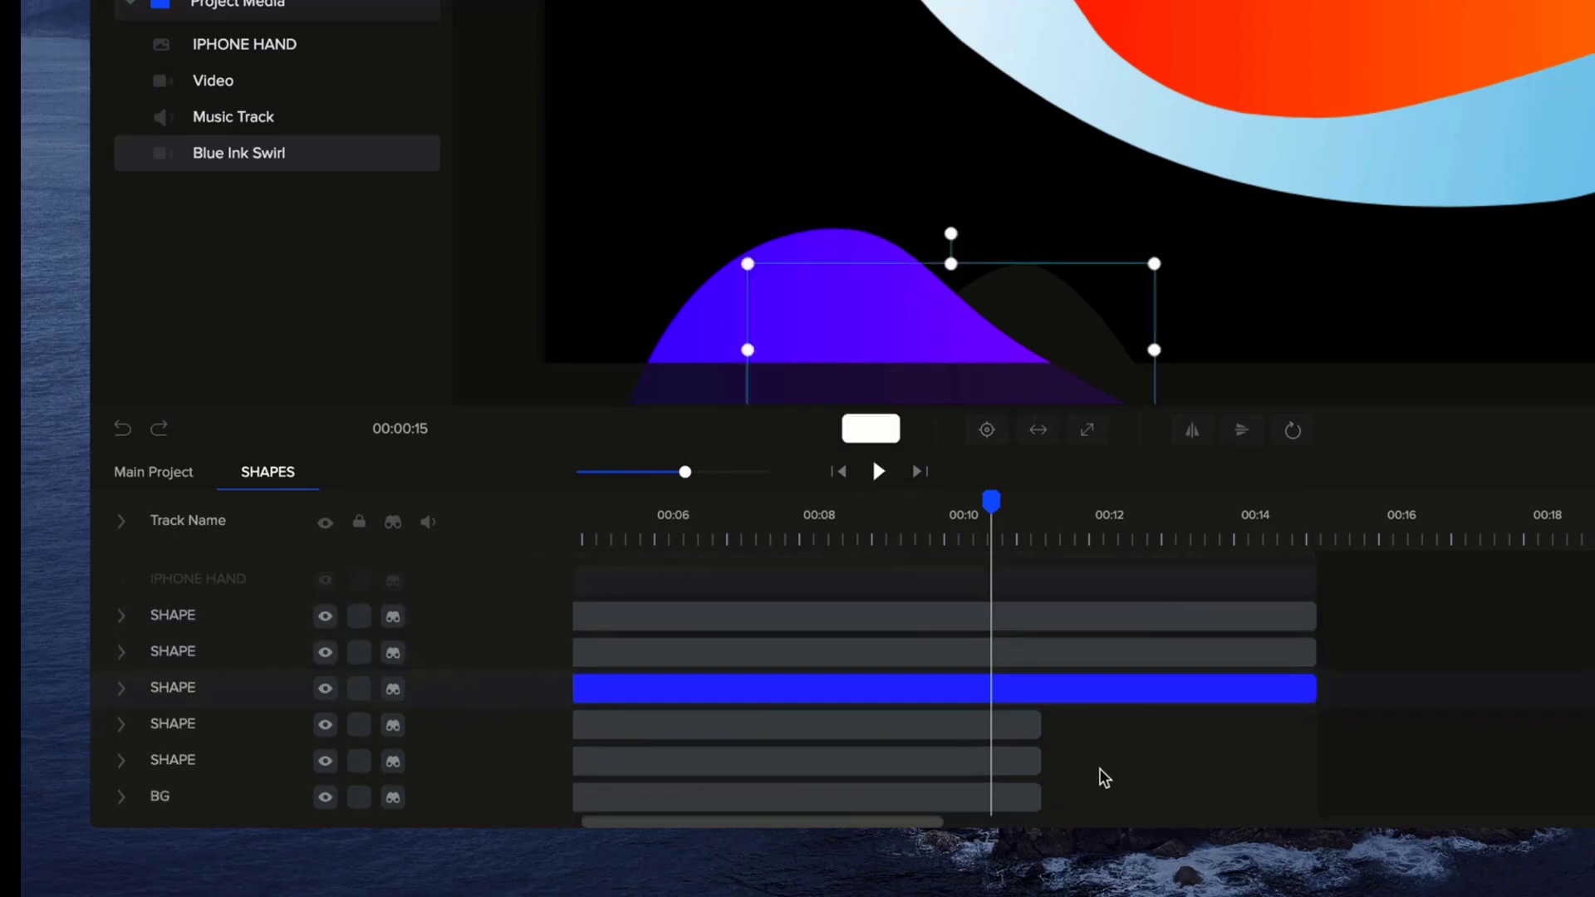
{"action": "left_click_drag", "start_coordinate": [1040, 725], "coordinate": [1317, 721]}
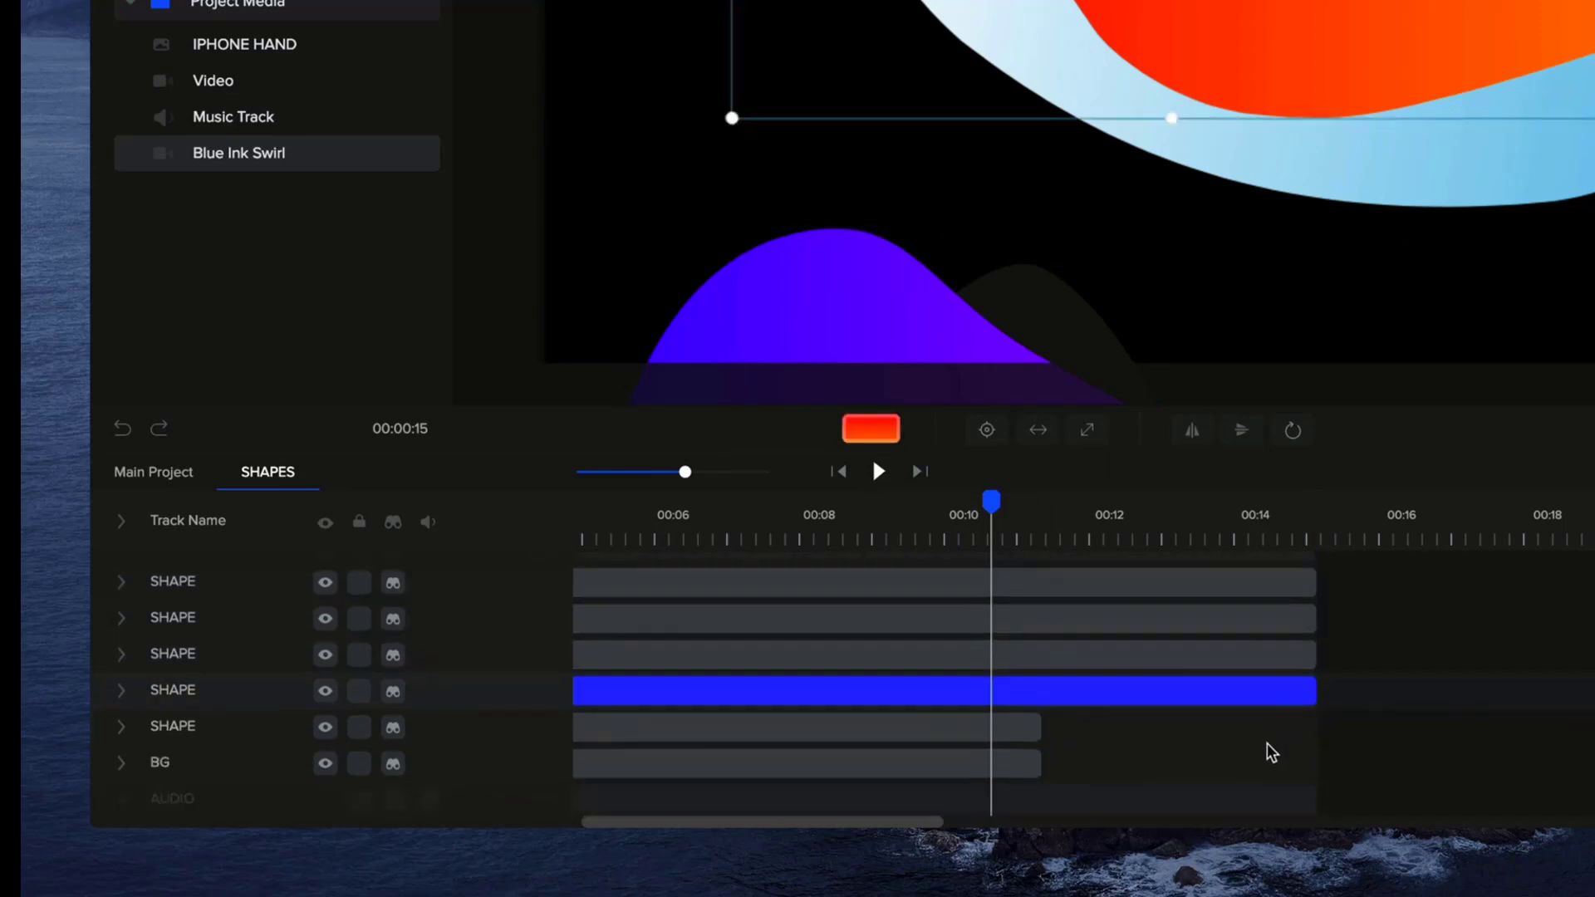
{"action": "left_click_drag", "start_coordinate": [1039, 726], "coordinate": [1316, 712]}
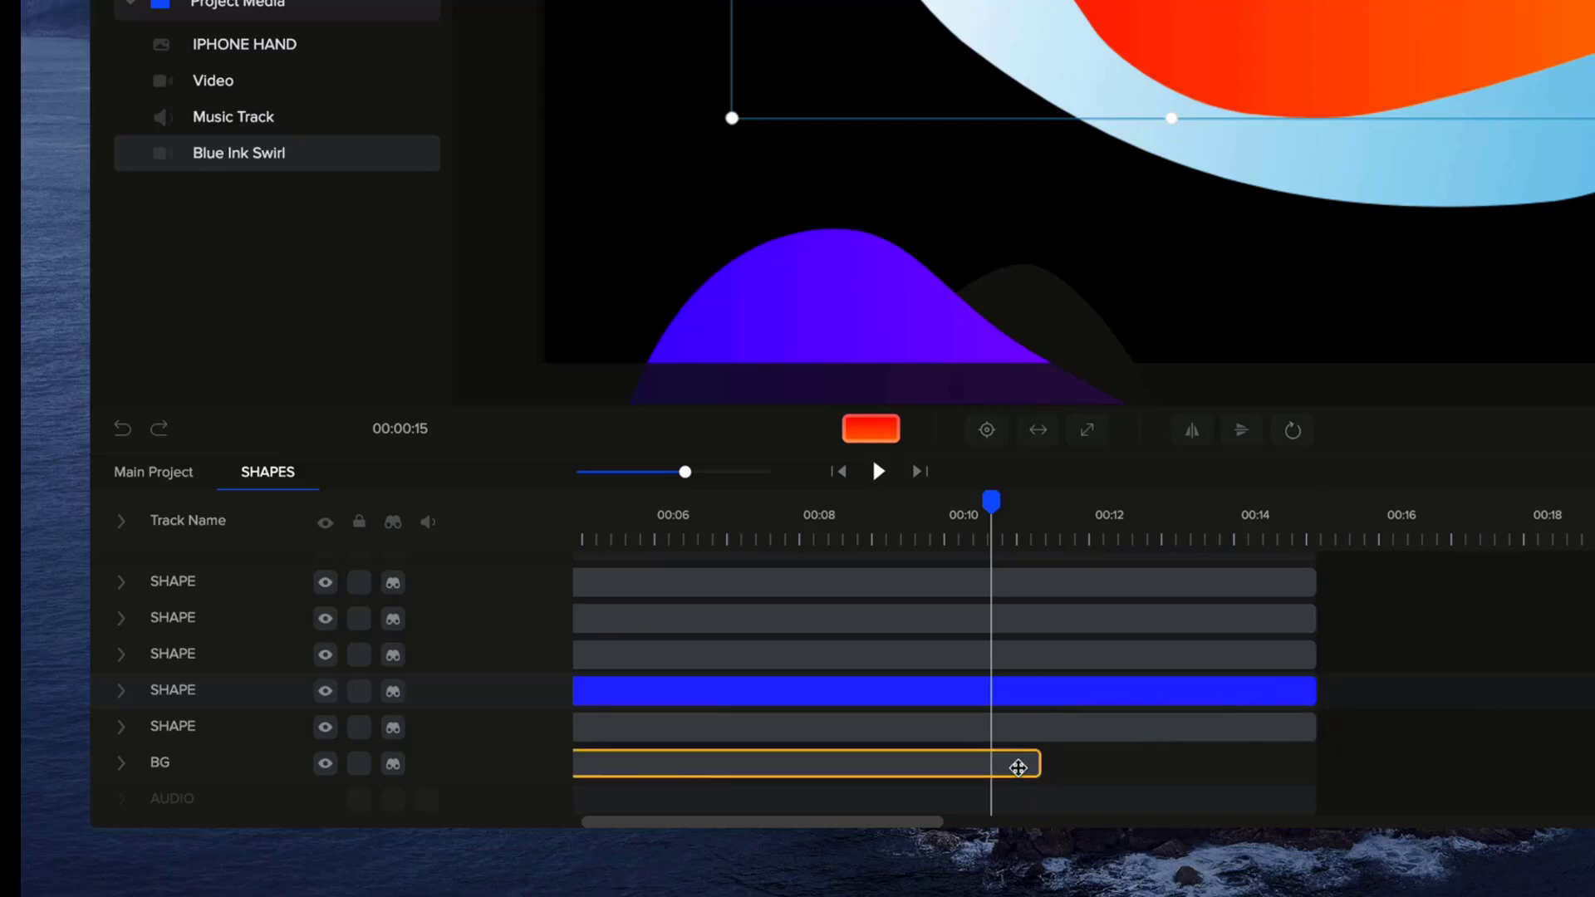
{"action": "left_click_drag", "start_coordinate": [1040, 763], "coordinate": [1317, 755]}
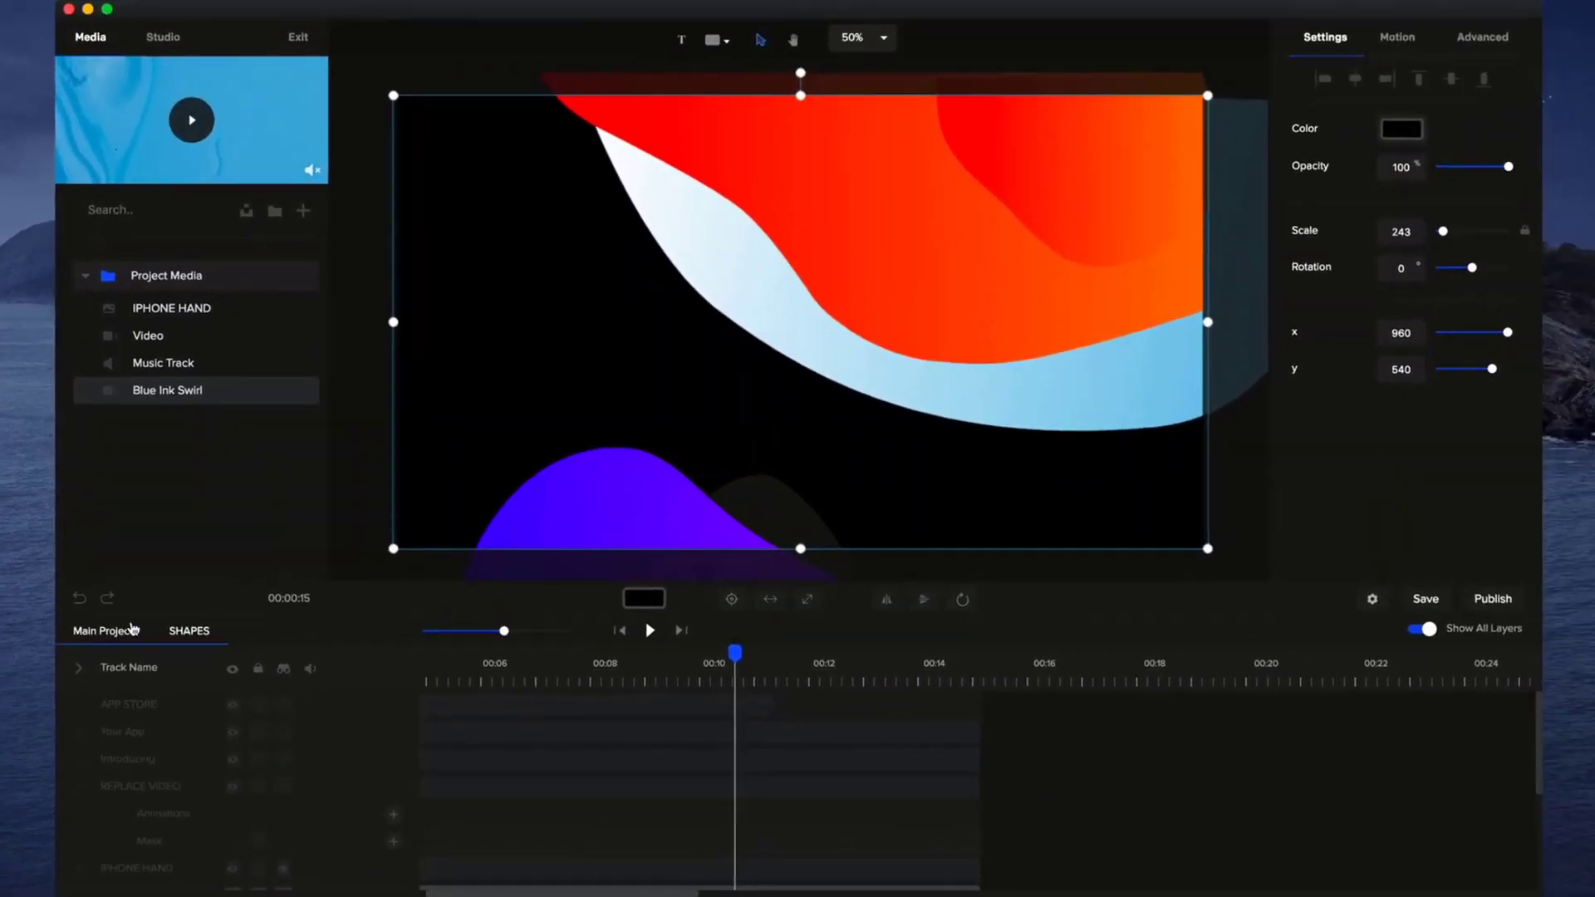
- Return to the main project, check the frame between 12 and 14 seconds, and open the APP STORE group
{"action": "left_click", "coordinate": [180, 475]}
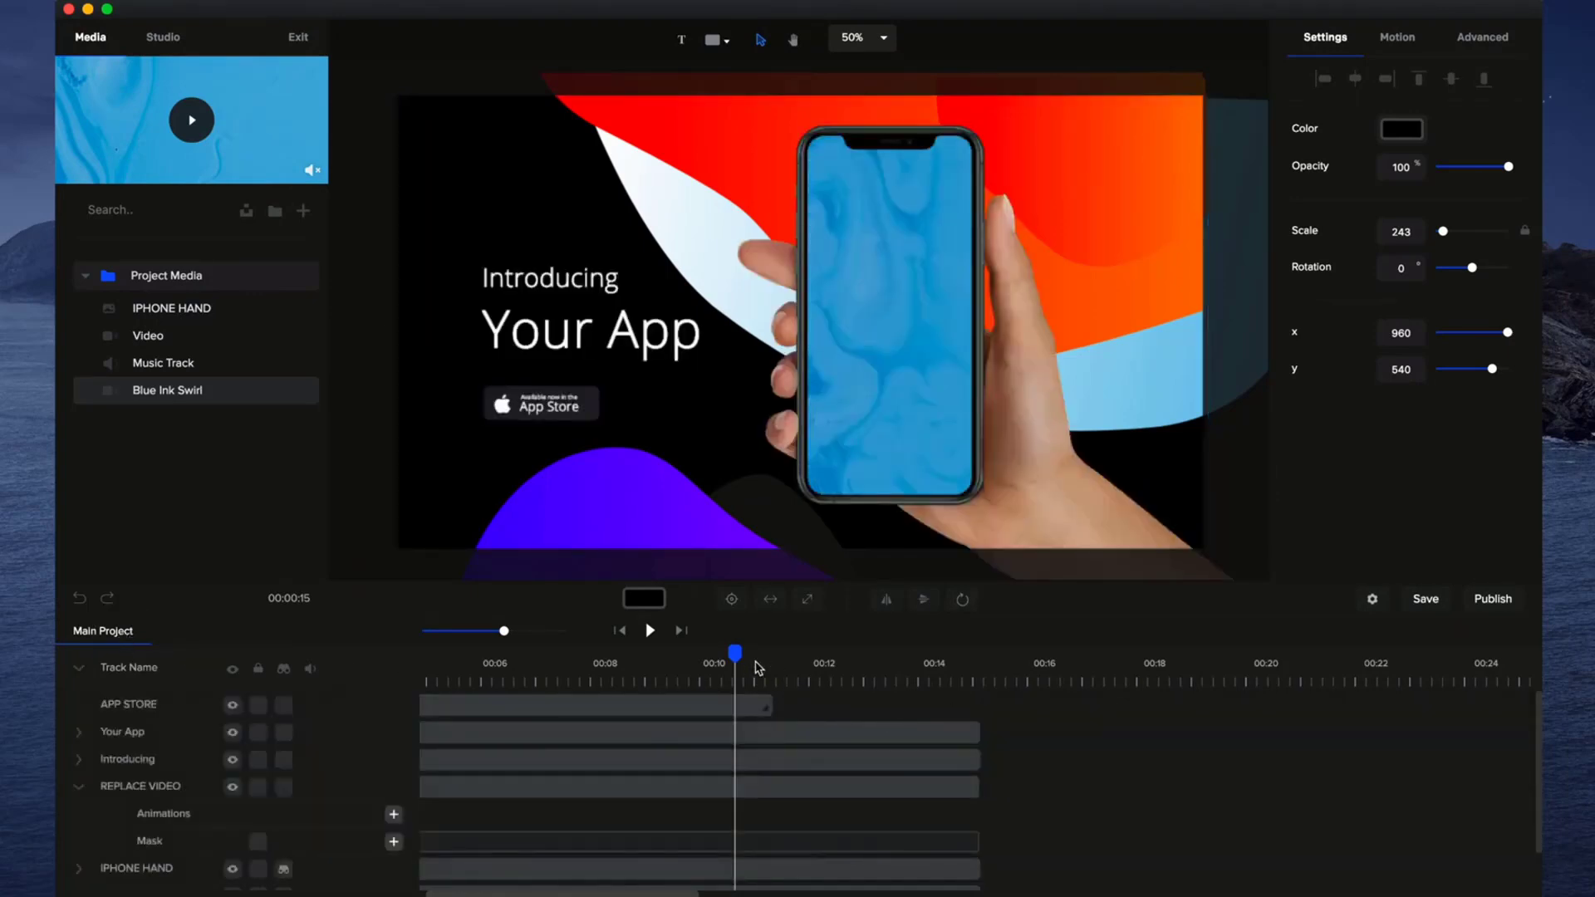
{"action": "left_click", "coordinate": [909, 660]}
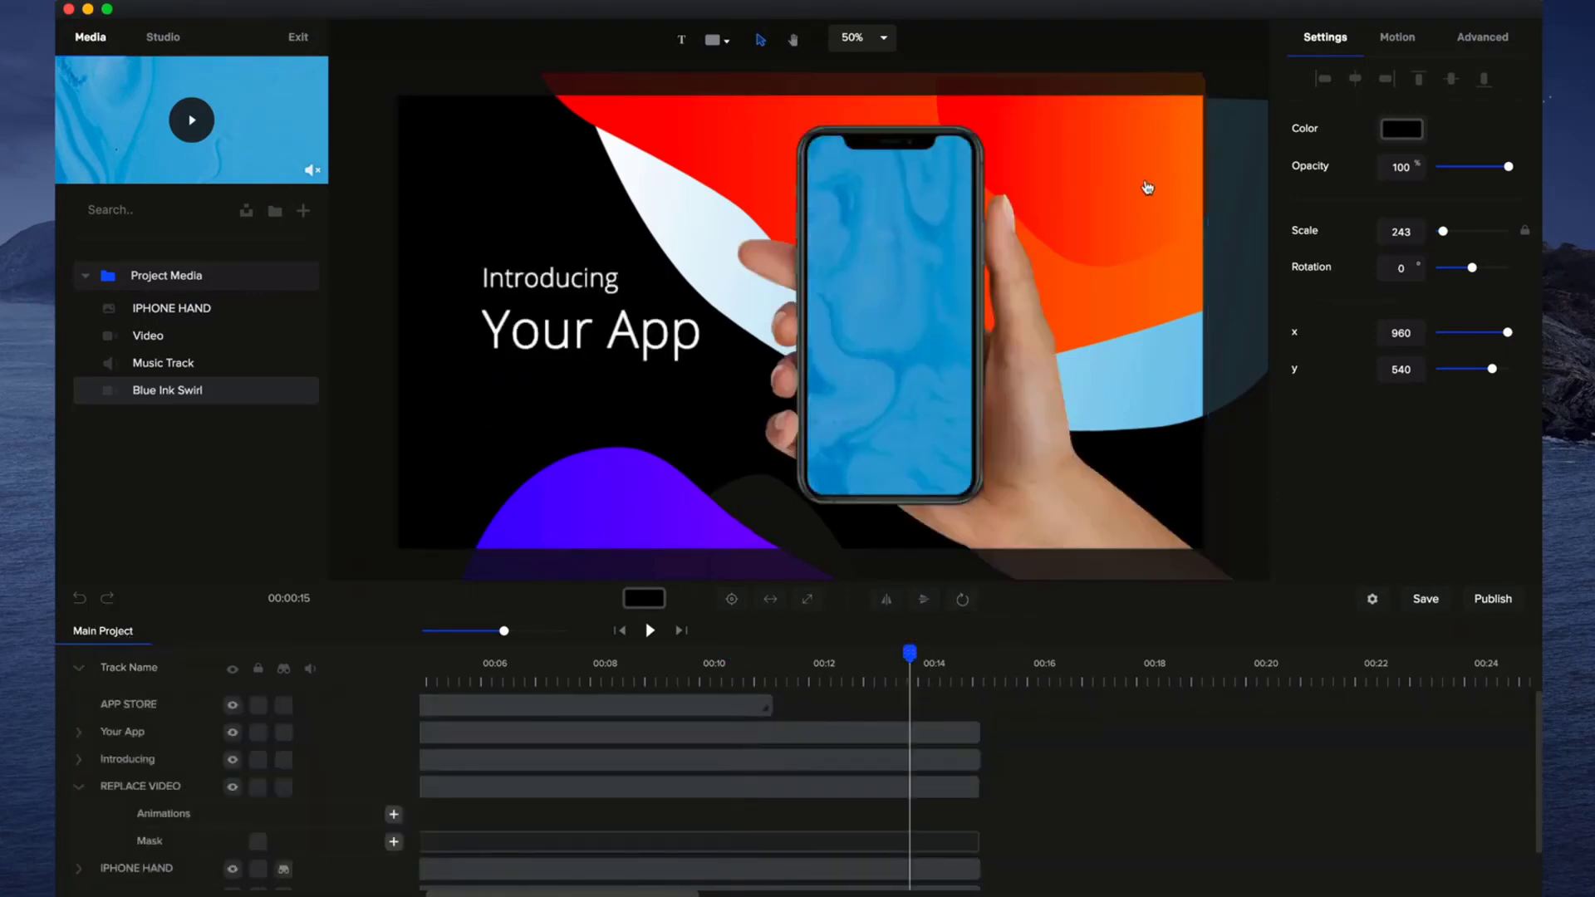
{"action": "double_click", "coordinate": [651, 704]}
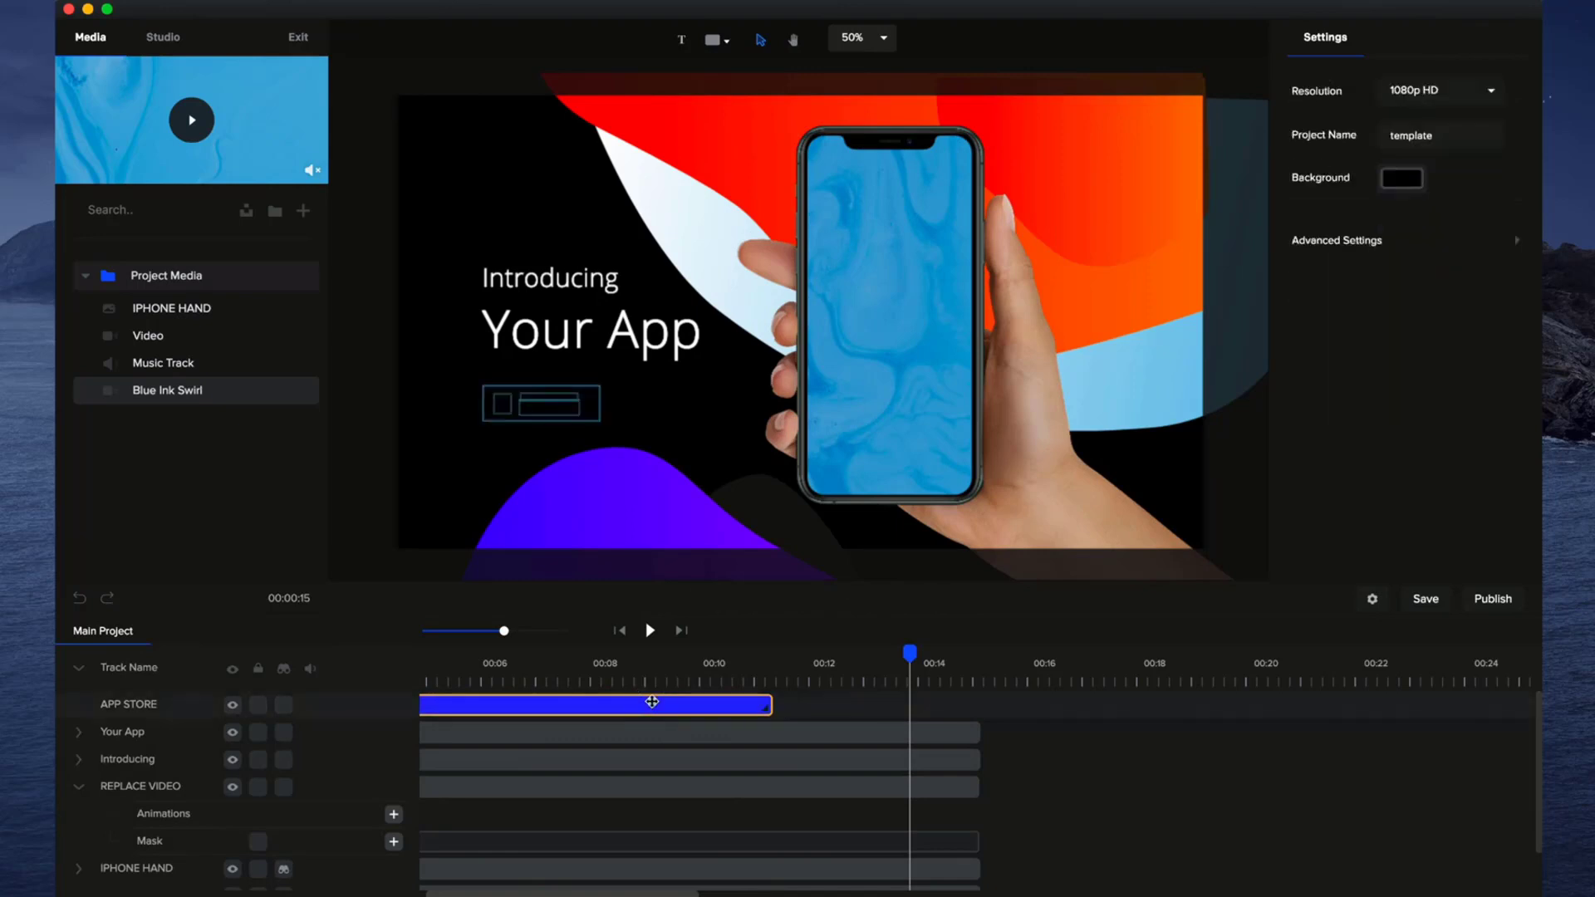
- Extend the SHAPE, Available now in the, App Store and APPLE LOGO tracks to 15 seconds and hide the layers outside the group
{"action": "left_click_drag", "start_coordinate": [767, 787], "coordinate": [980, 787]}
{"action": "left_click_drag", "start_coordinate": [775, 761], "coordinate": [978, 763]}
{"action": "left_click_drag", "start_coordinate": [768, 731], "coordinate": [980, 732]}
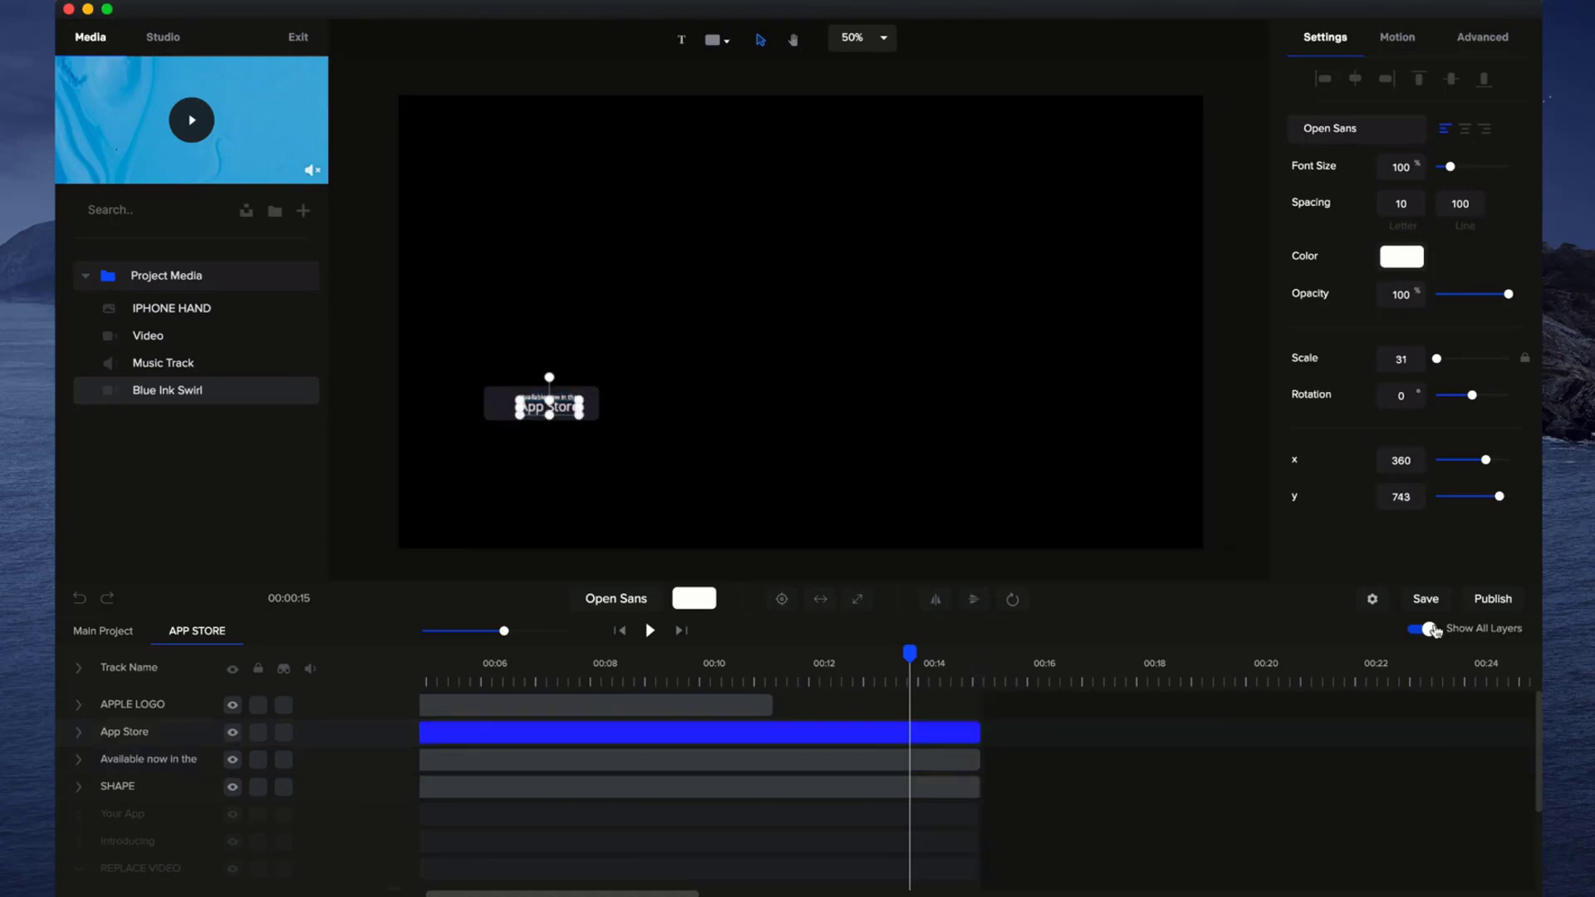
{"action": "left_click_drag", "start_coordinate": [774, 704], "coordinate": [980, 704]}
{"action": "left_click", "coordinate": [1430, 630]}
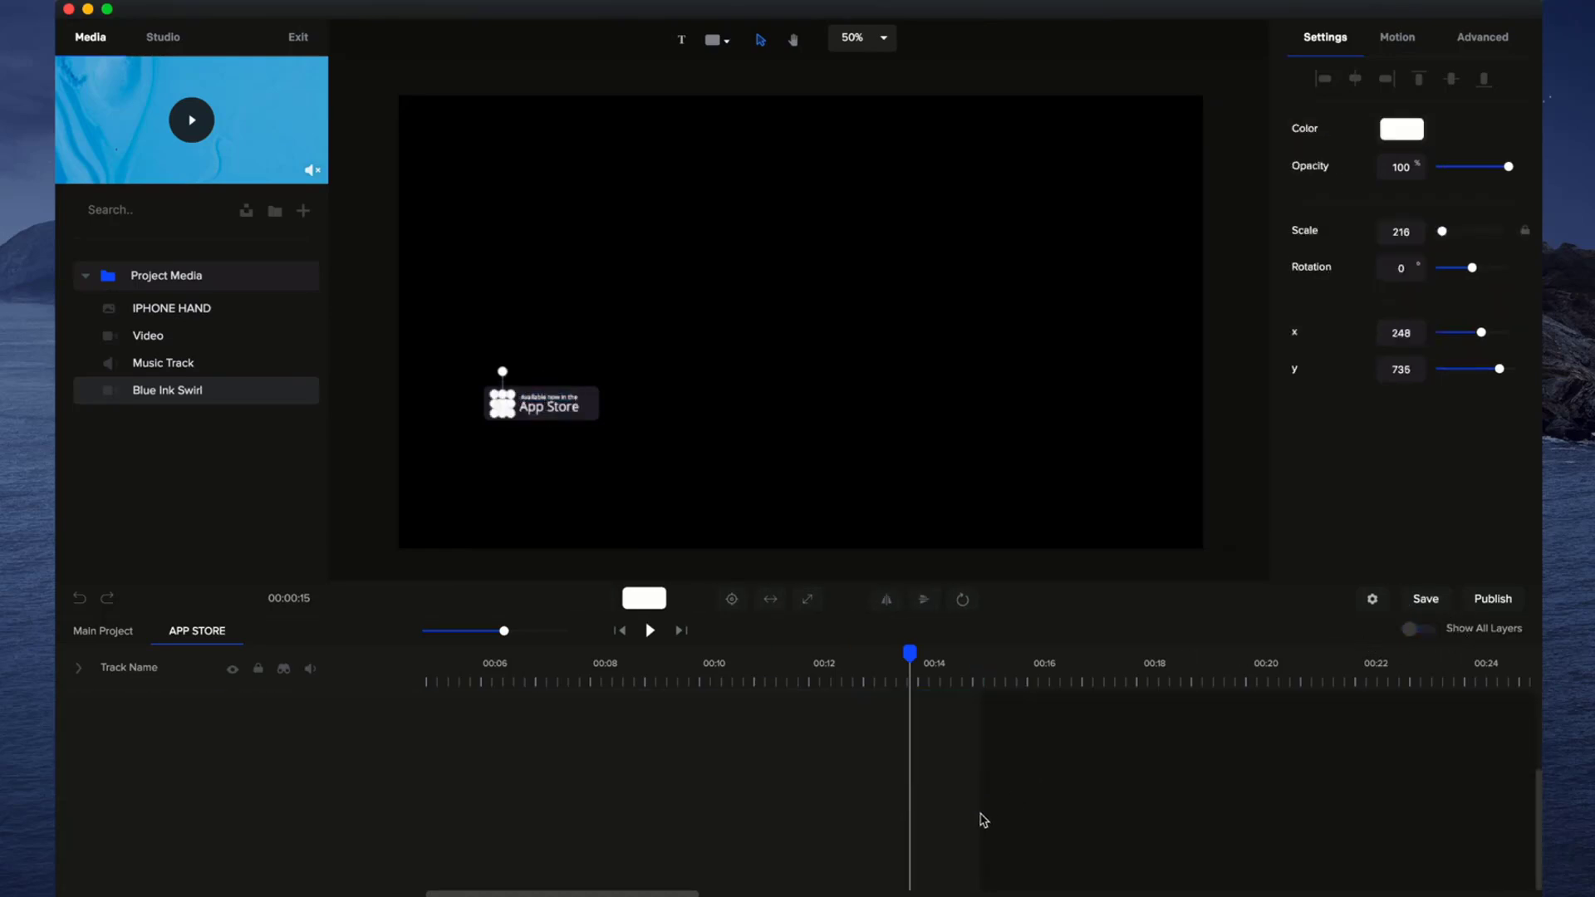
- Return to the main project with the playhead at the start, and collapse all expanded tracks
{"action": "left_click", "coordinate": [126, 629]}
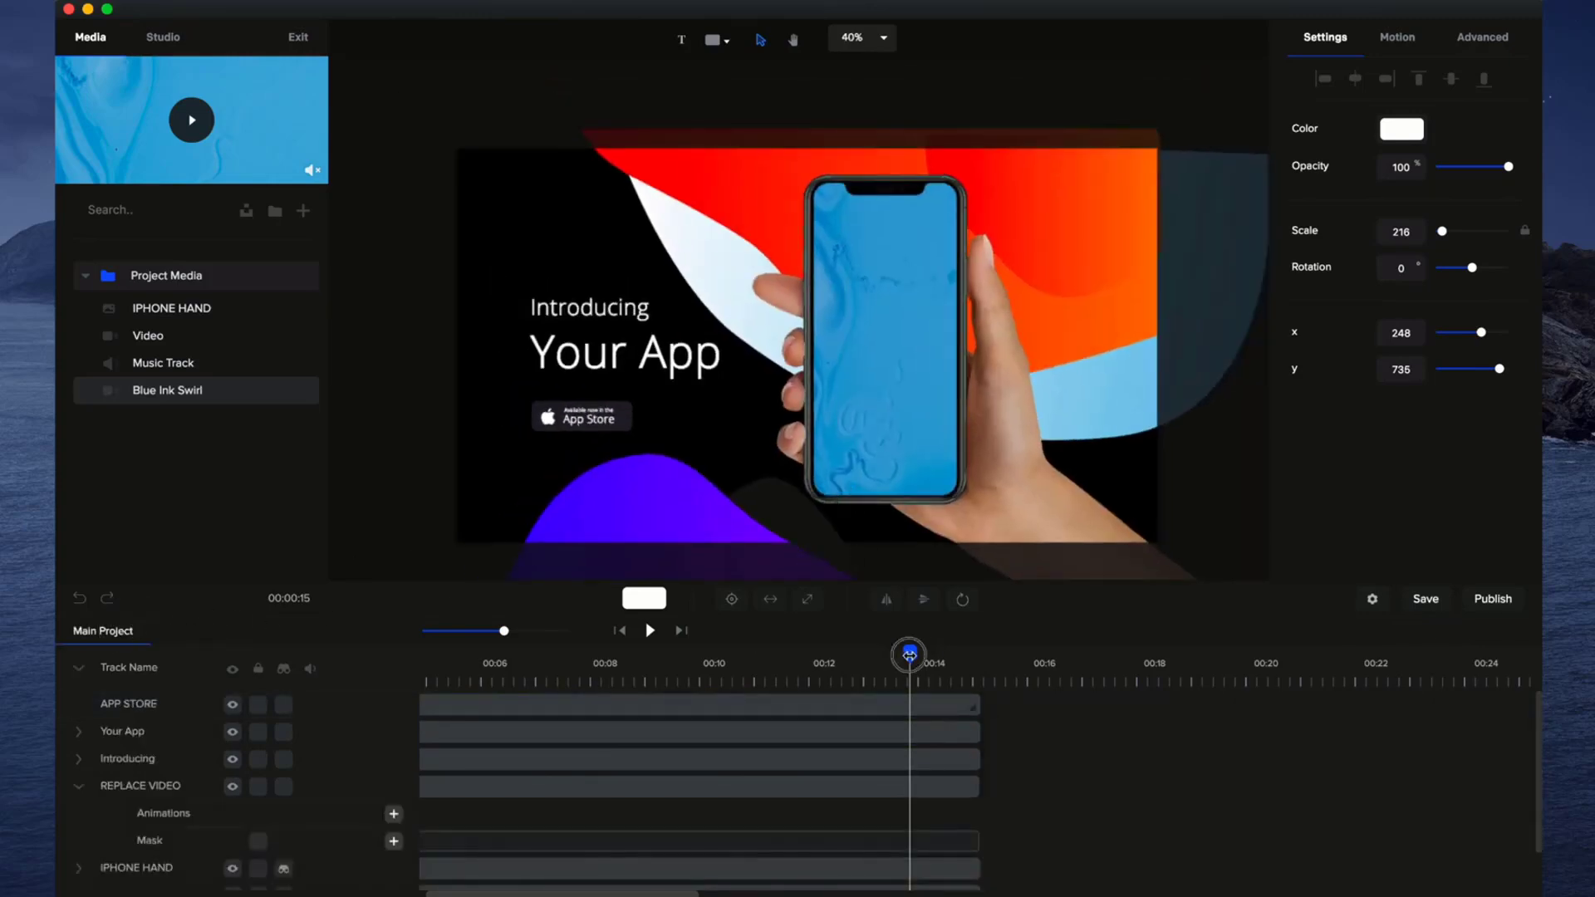
{"action": "left_click_drag", "start_coordinate": [909, 655], "coordinate": [210, 679]}
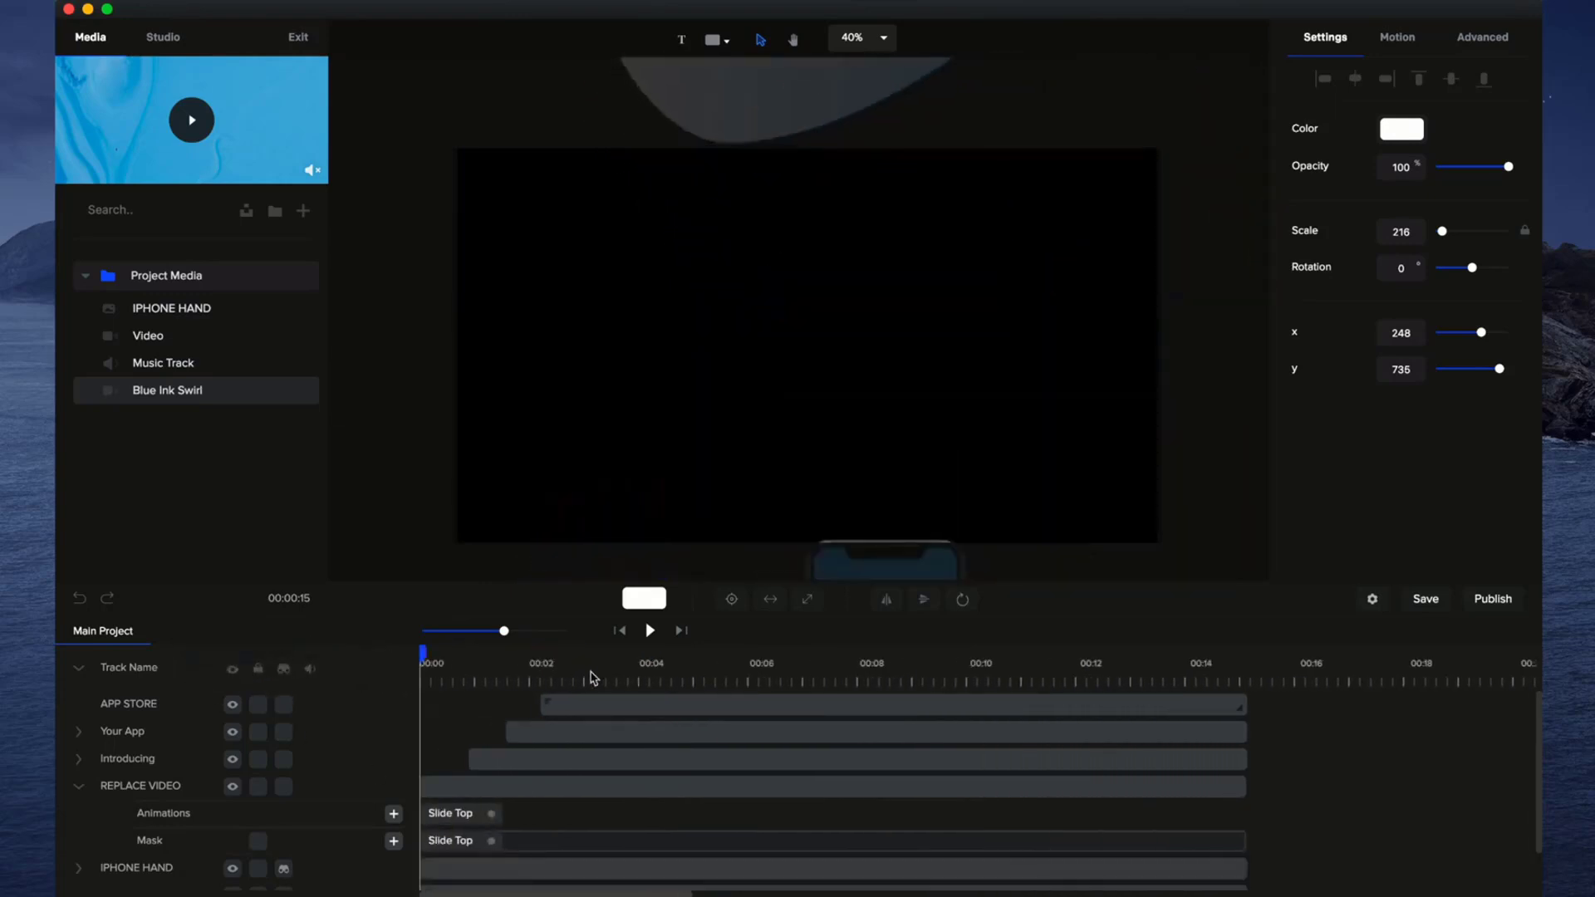
{"action": "left_click_drag", "start_coordinate": [504, 632], "coordinate": [483, 632]}
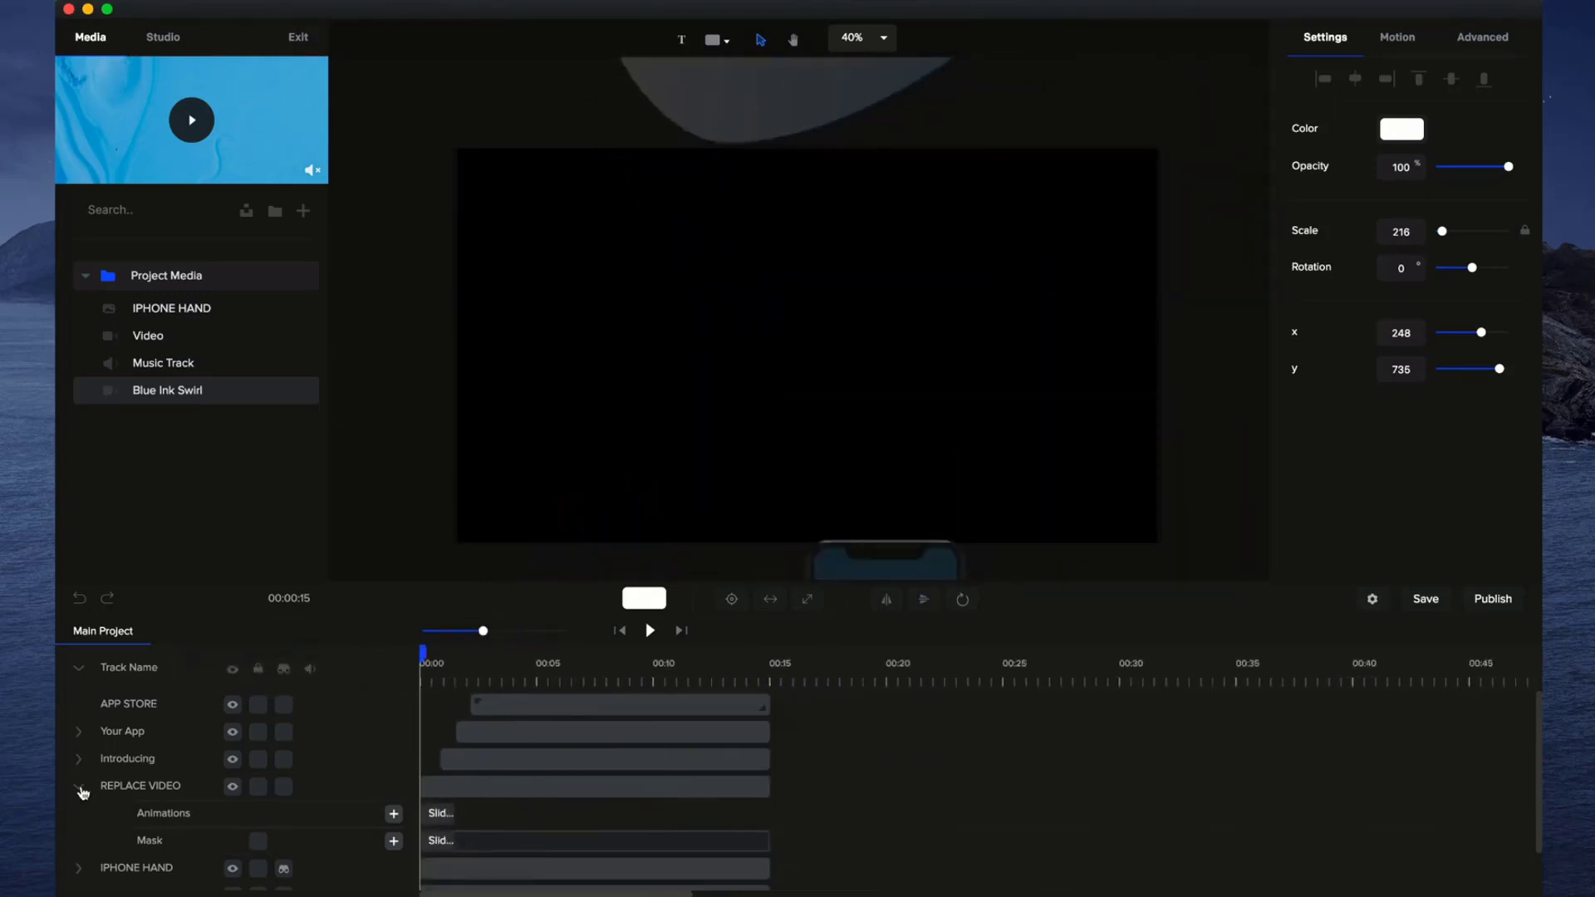
{"action": "left_click", "coordinate": [81, 669]}
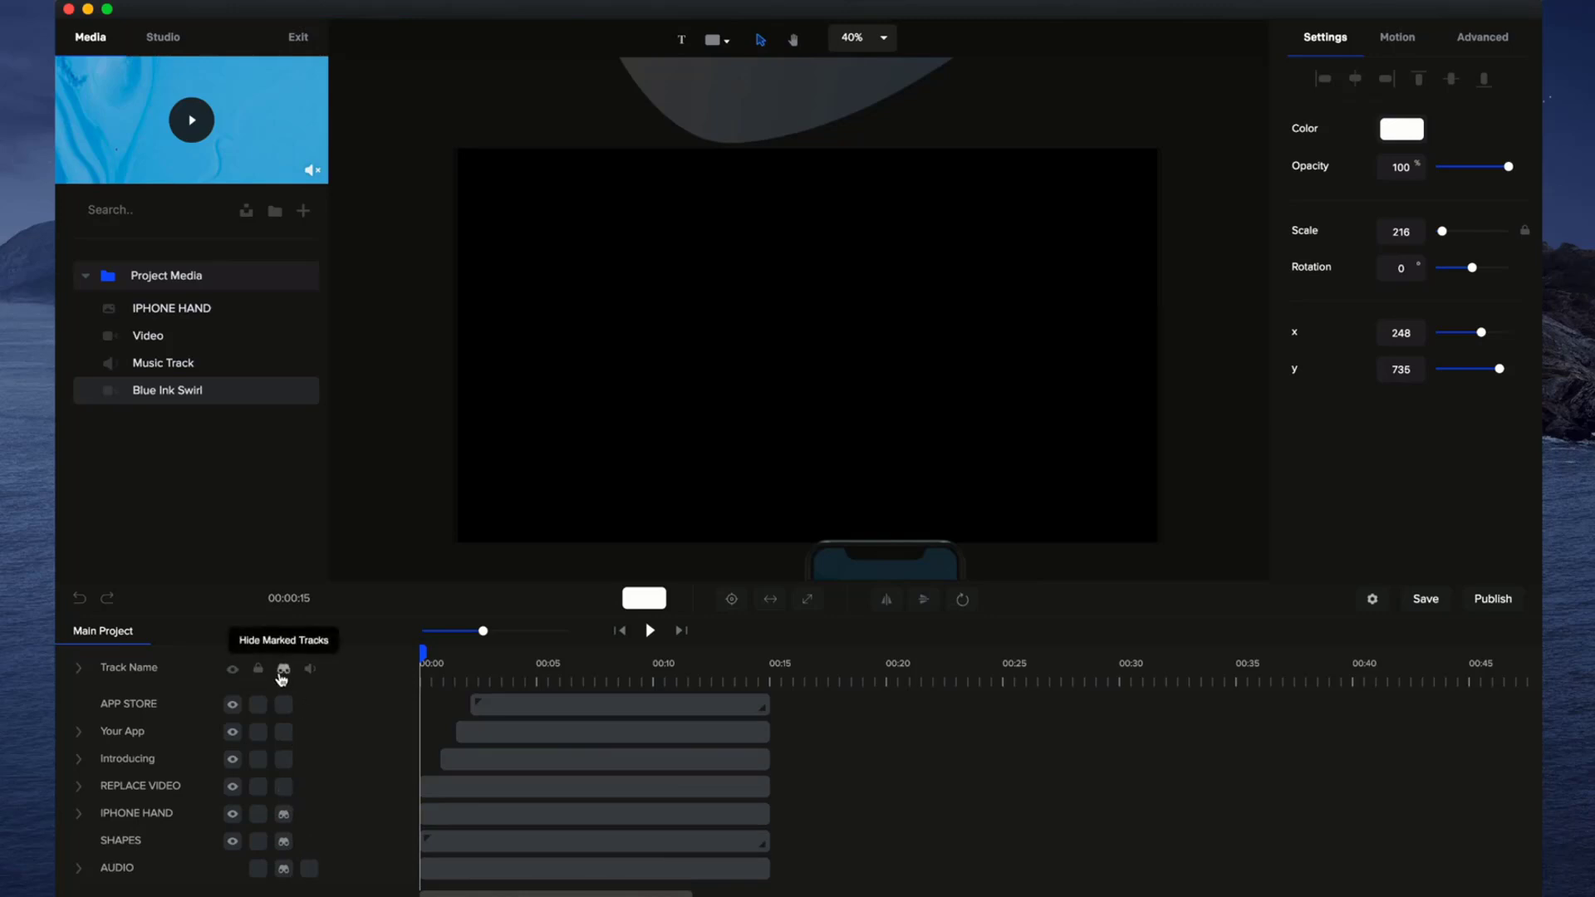
- Preview the video from the start with the marked tracks hidden, and show those tracks again
{"action": "left_click", "coordinate": [283, 668]}
{"action": "left_click", "coordinate": [652, 631]}
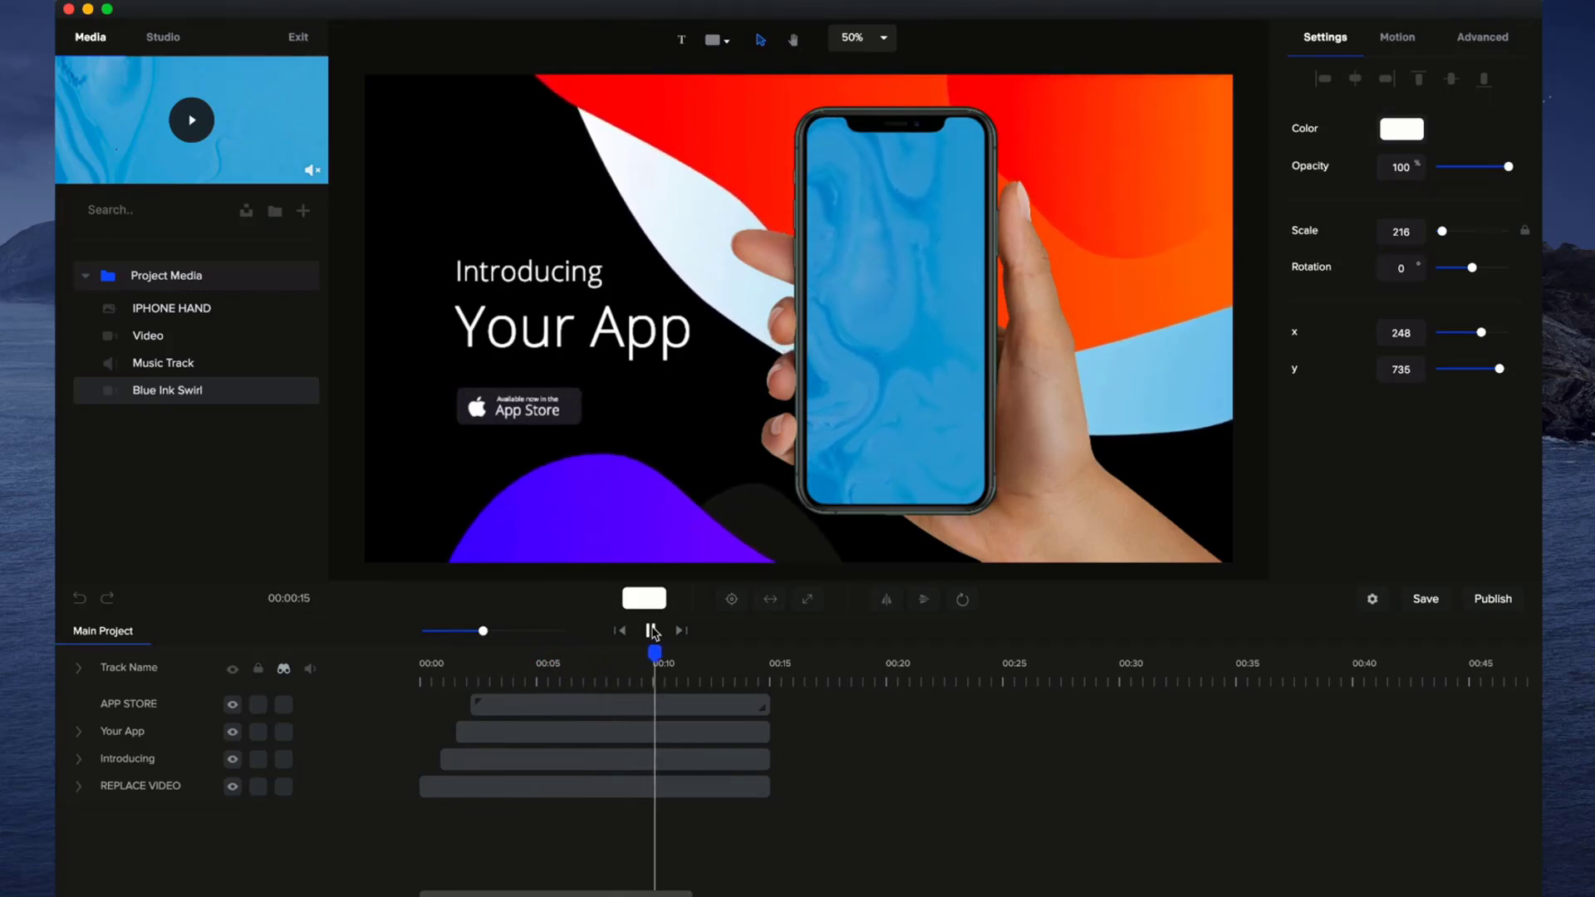
{"action": "left_click", "coordinate": [651, 631]}
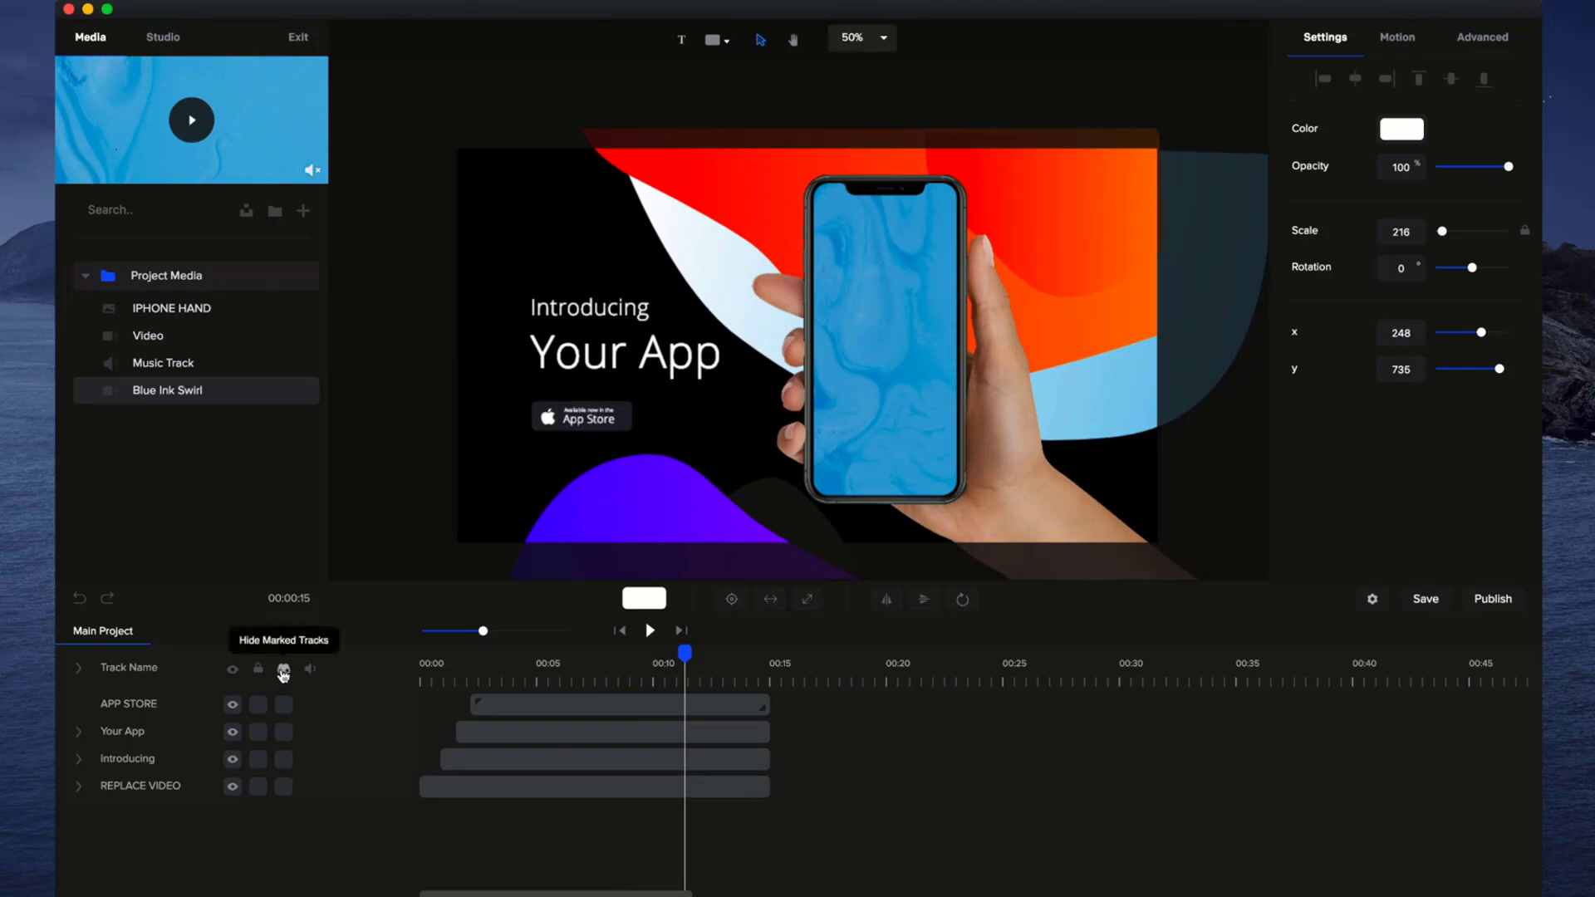
{"action": "left_click", "coordinate": [282, 671]}
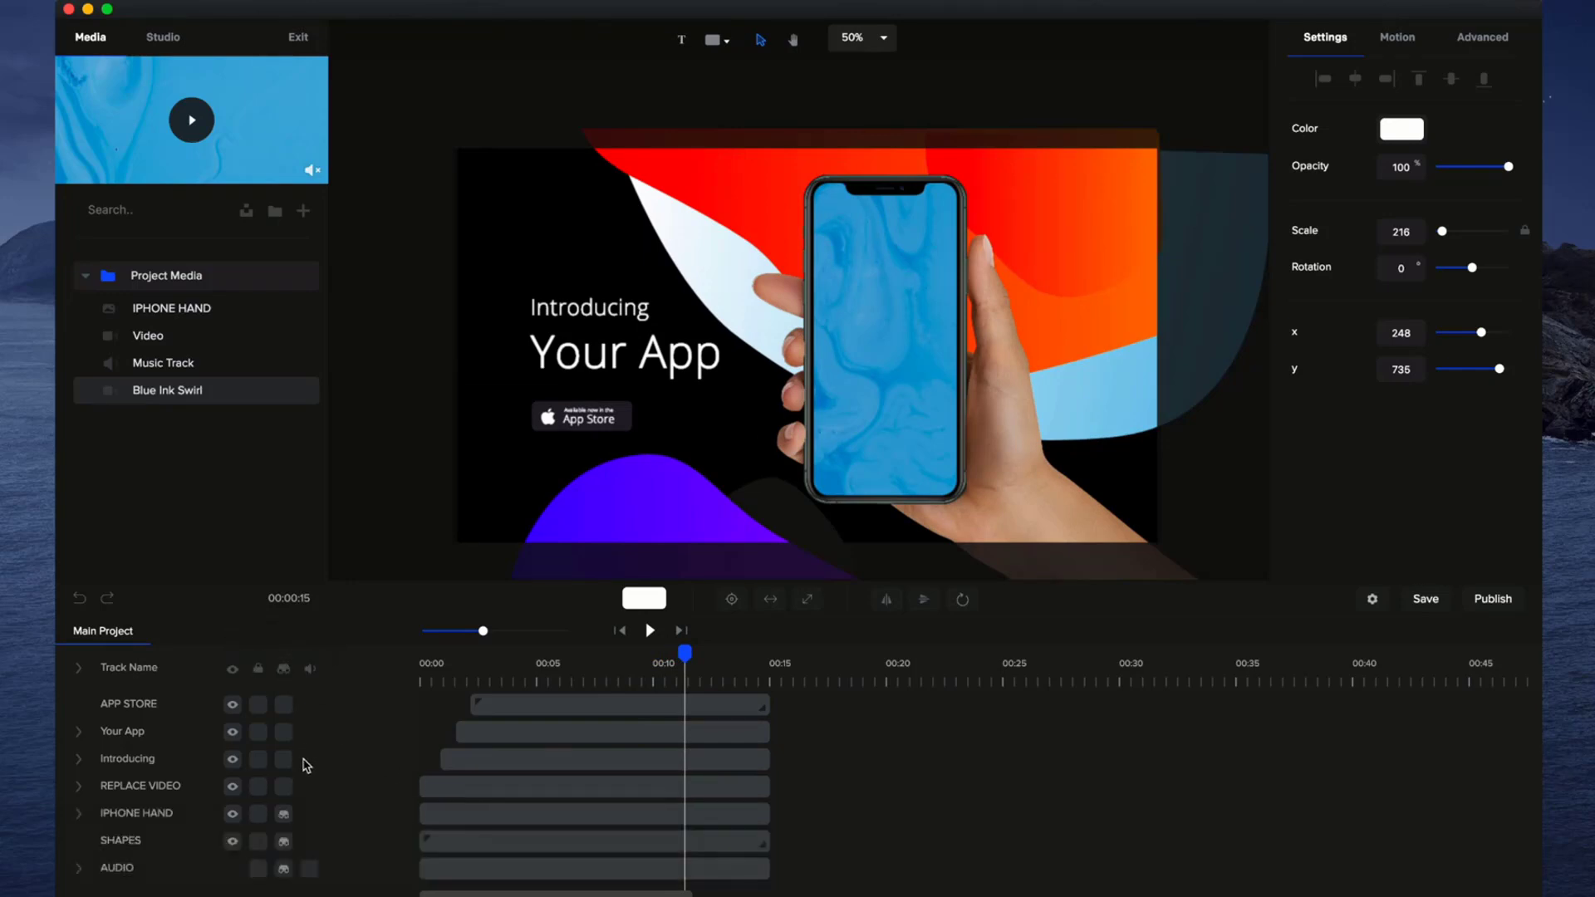
- Lock the SHAPES and IPHONE HAND tracks
{"action": "left_click", "coordinate": [688, 482]}
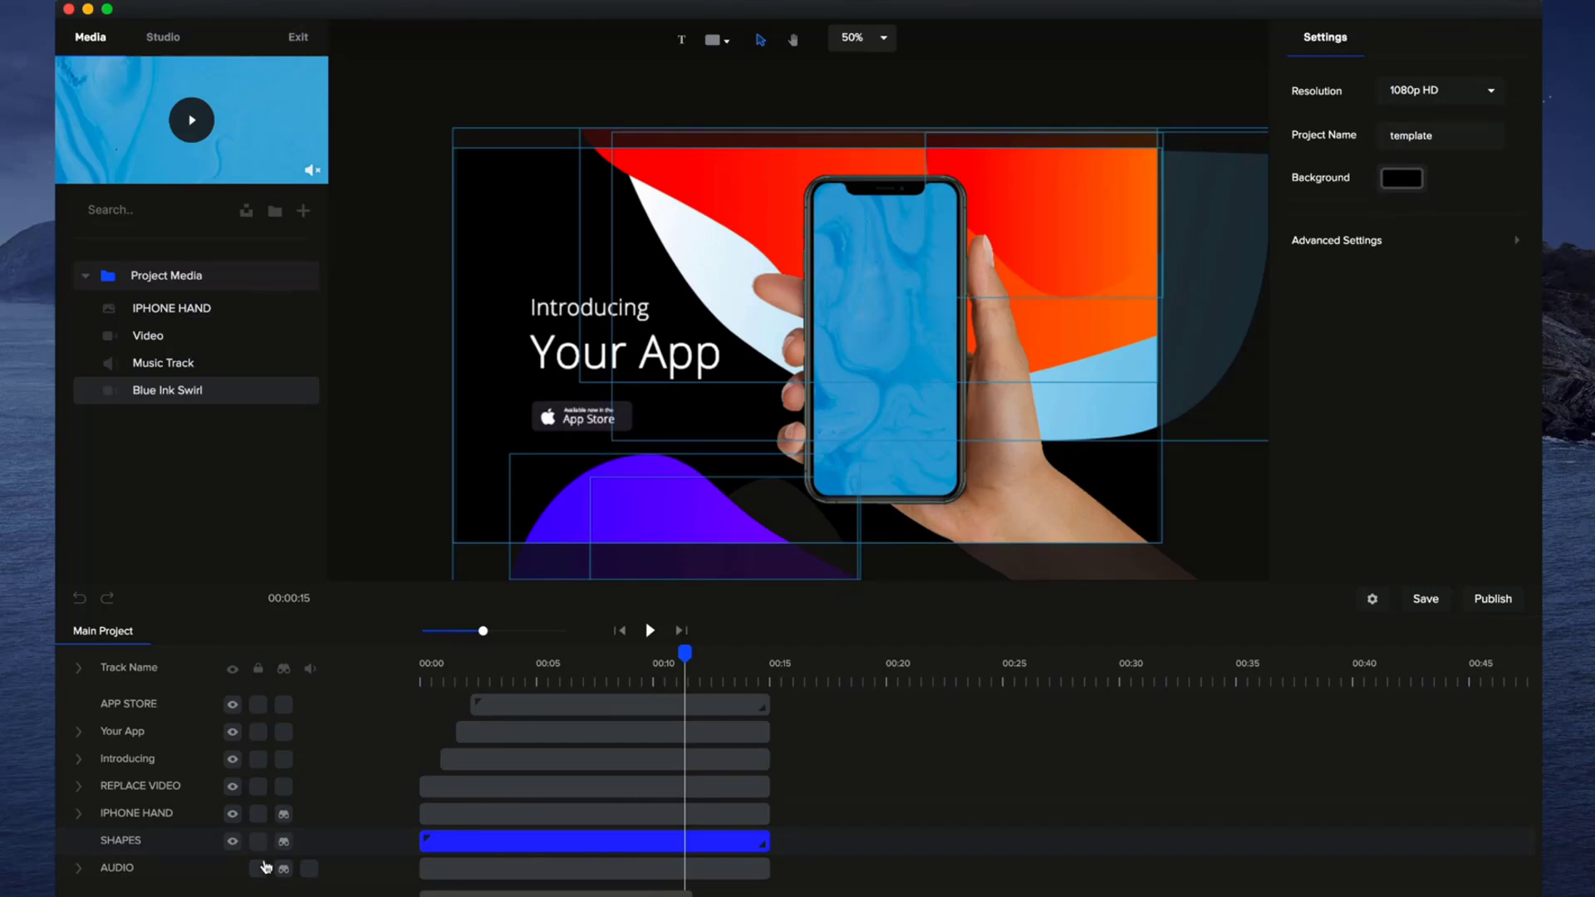
{"action": "left_click", "coordinate": [259, 842]}
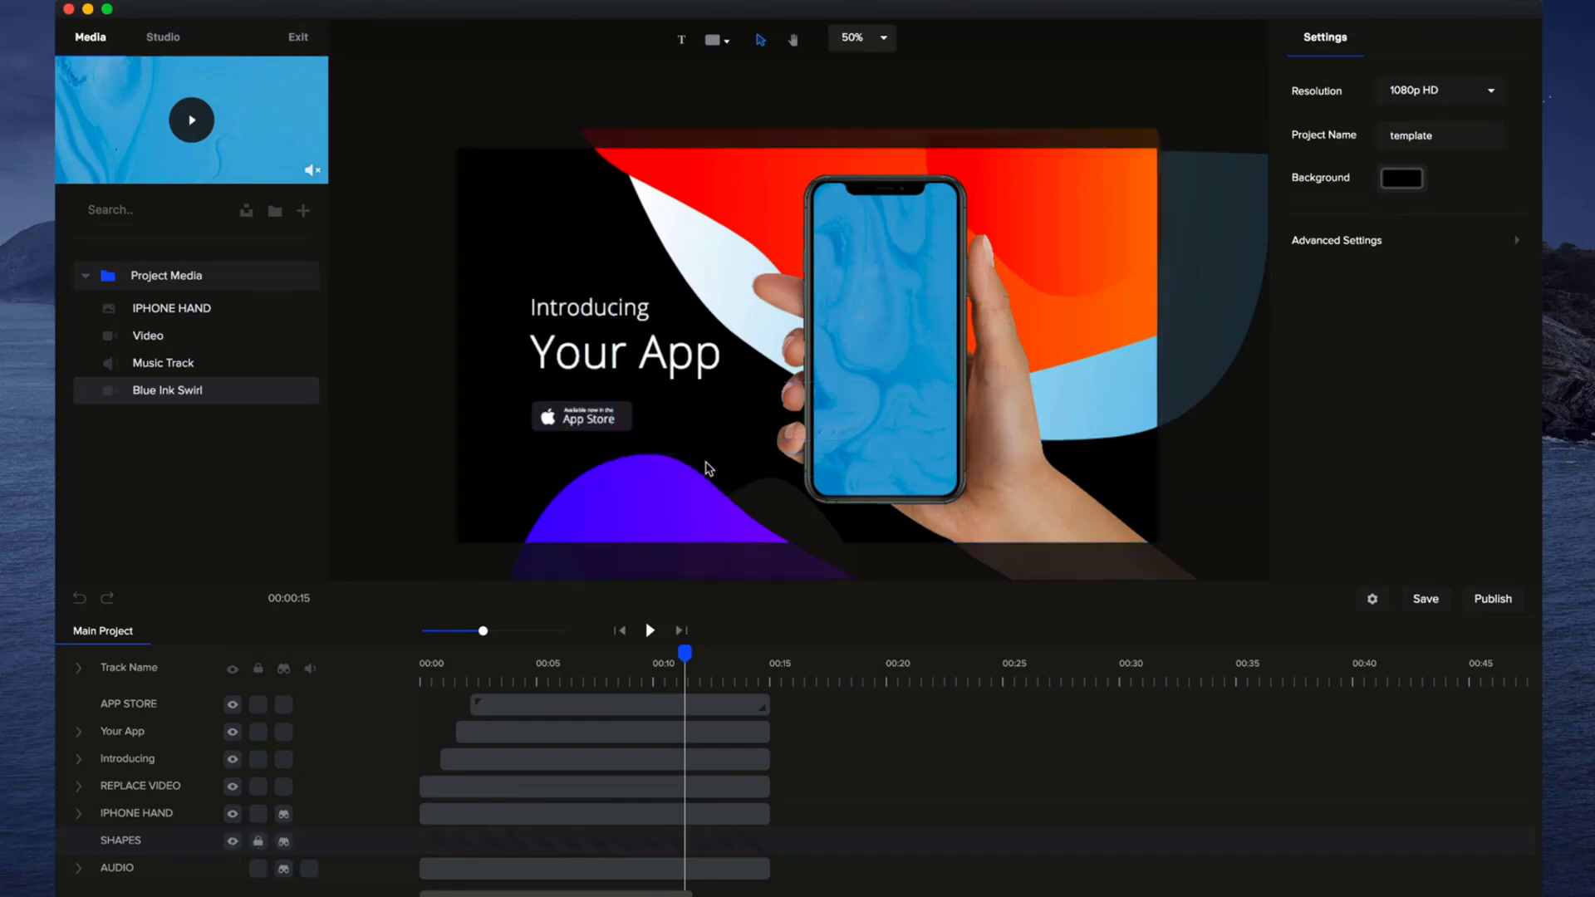
{"action": "left_click", "coordinate": [258, 815]}
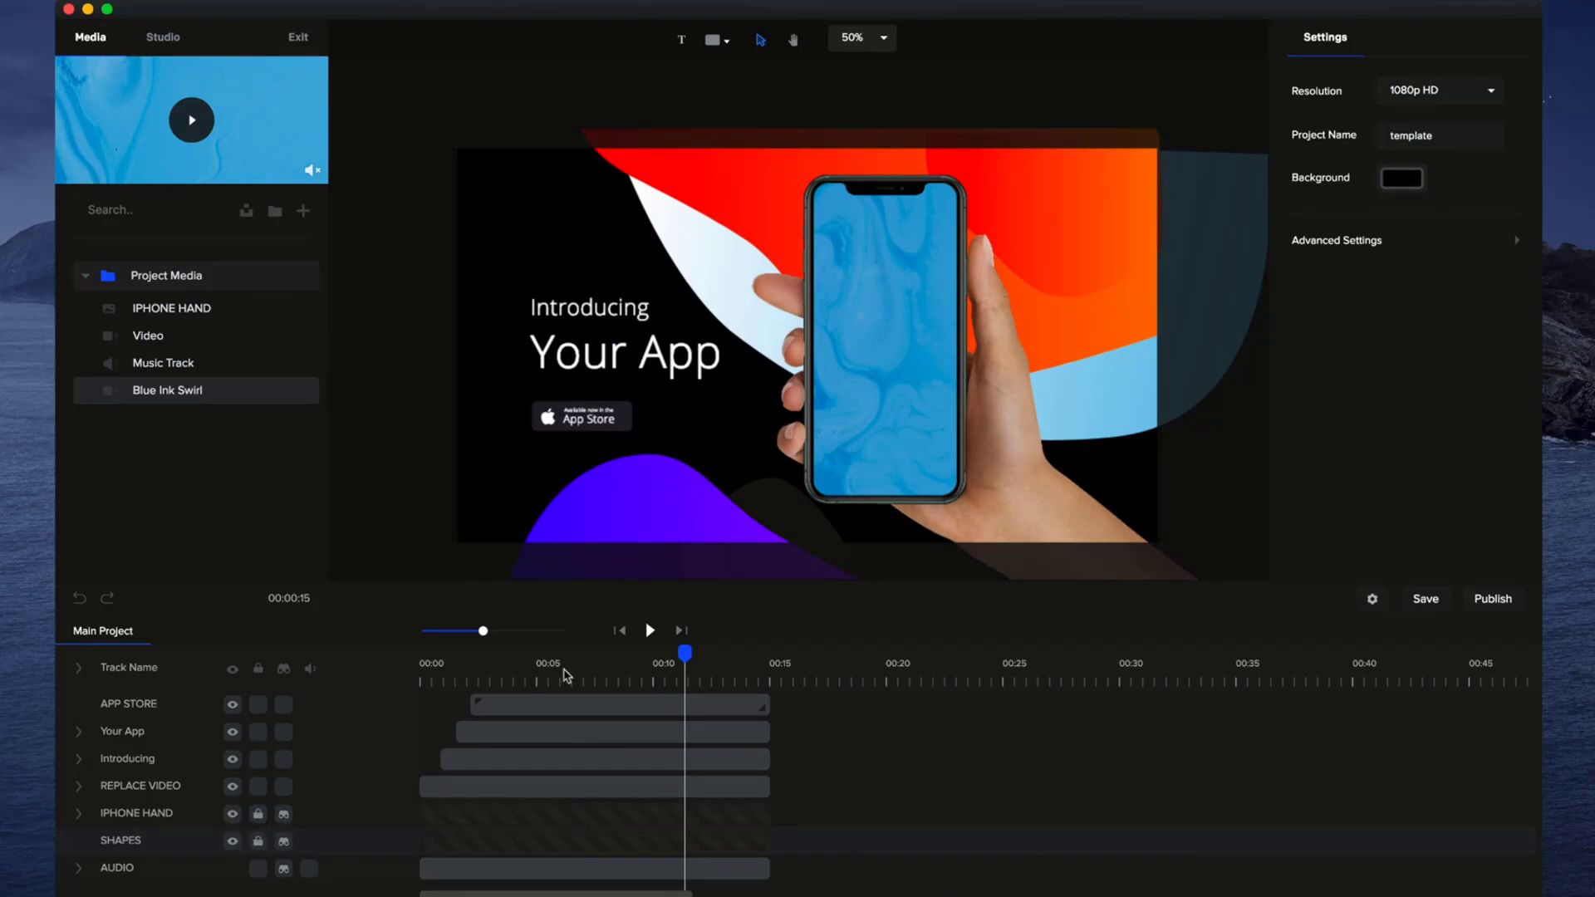
- Lock the REPLACE VIDEO mask, select the video on the phone screen and collapse its track
{"action": "left_click", "coordinate": [896, 410]}
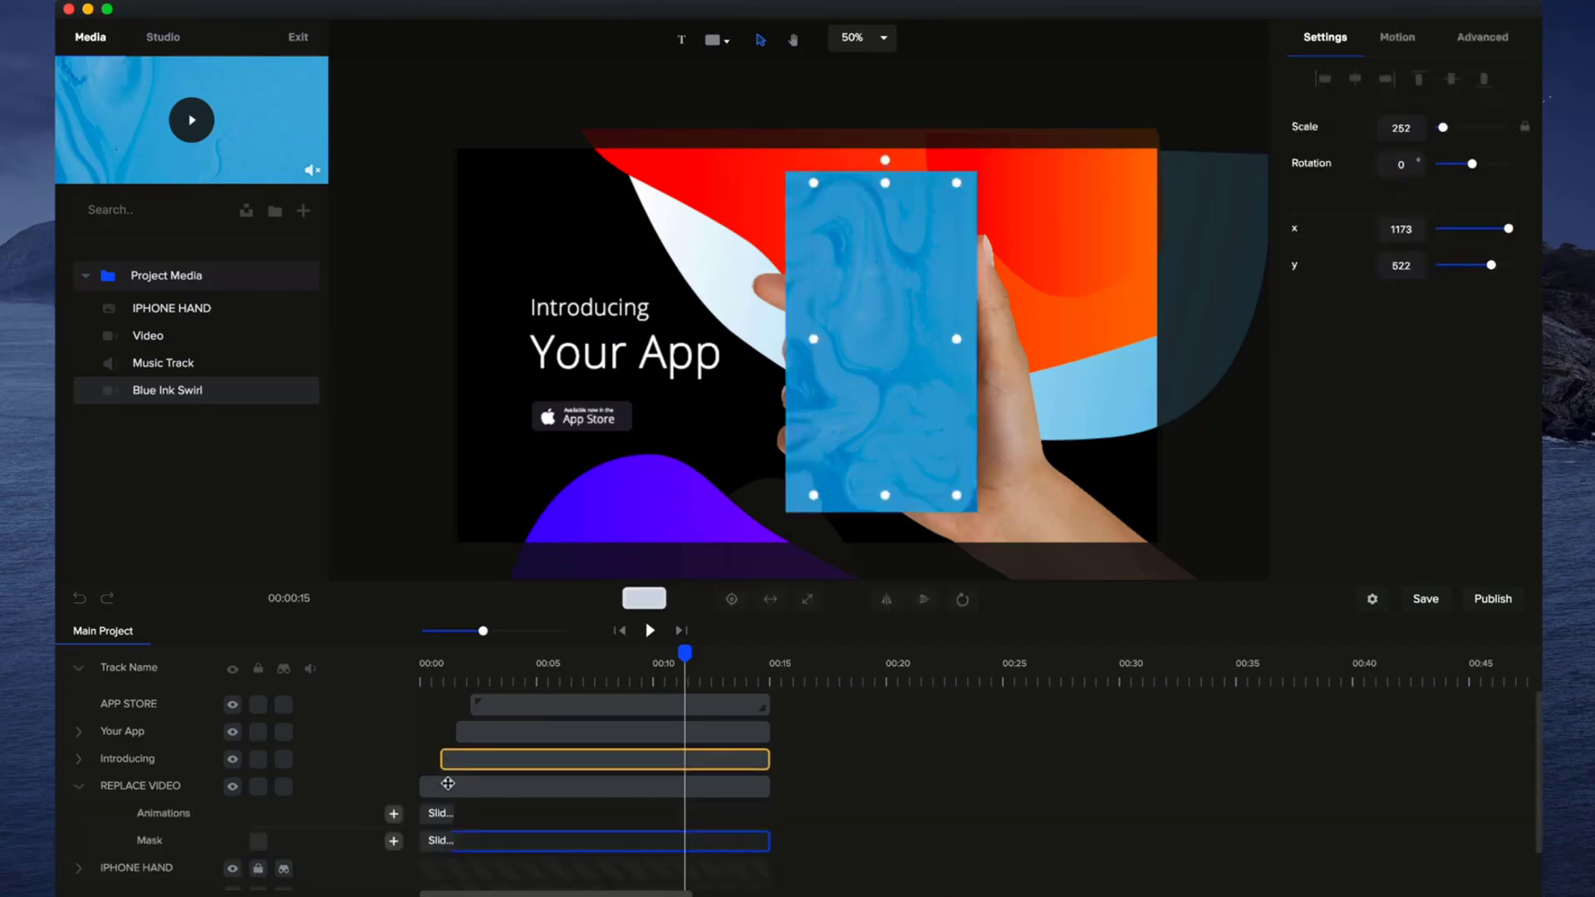
{"action": "left_click", "coordinate": [694, 509]}
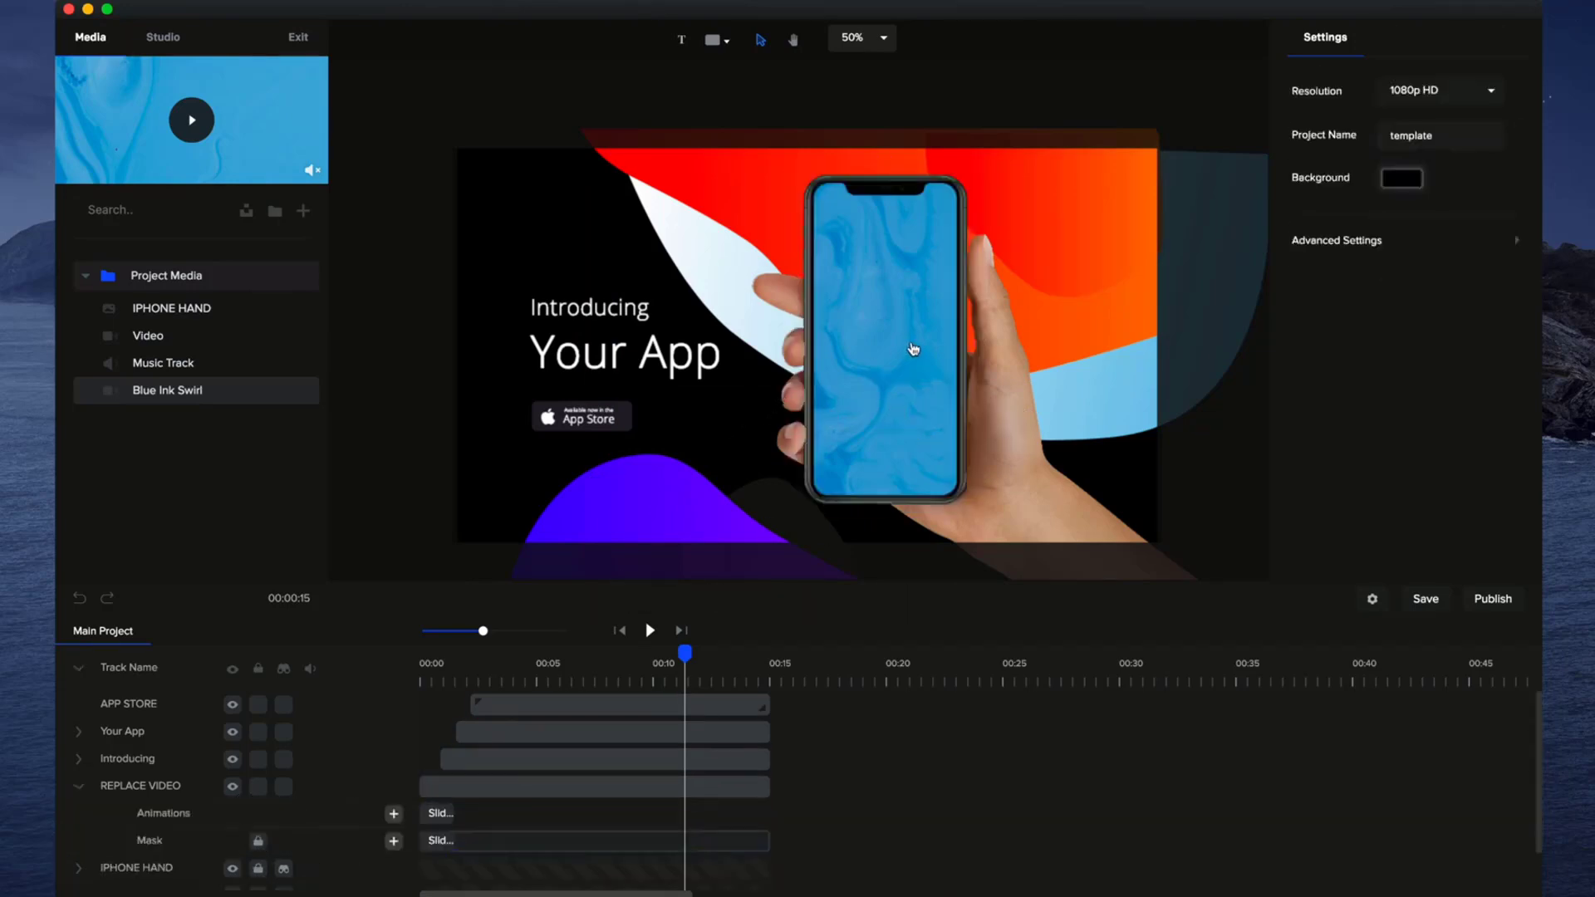
{"action": "left_click", "coordinate": [912, 347]}
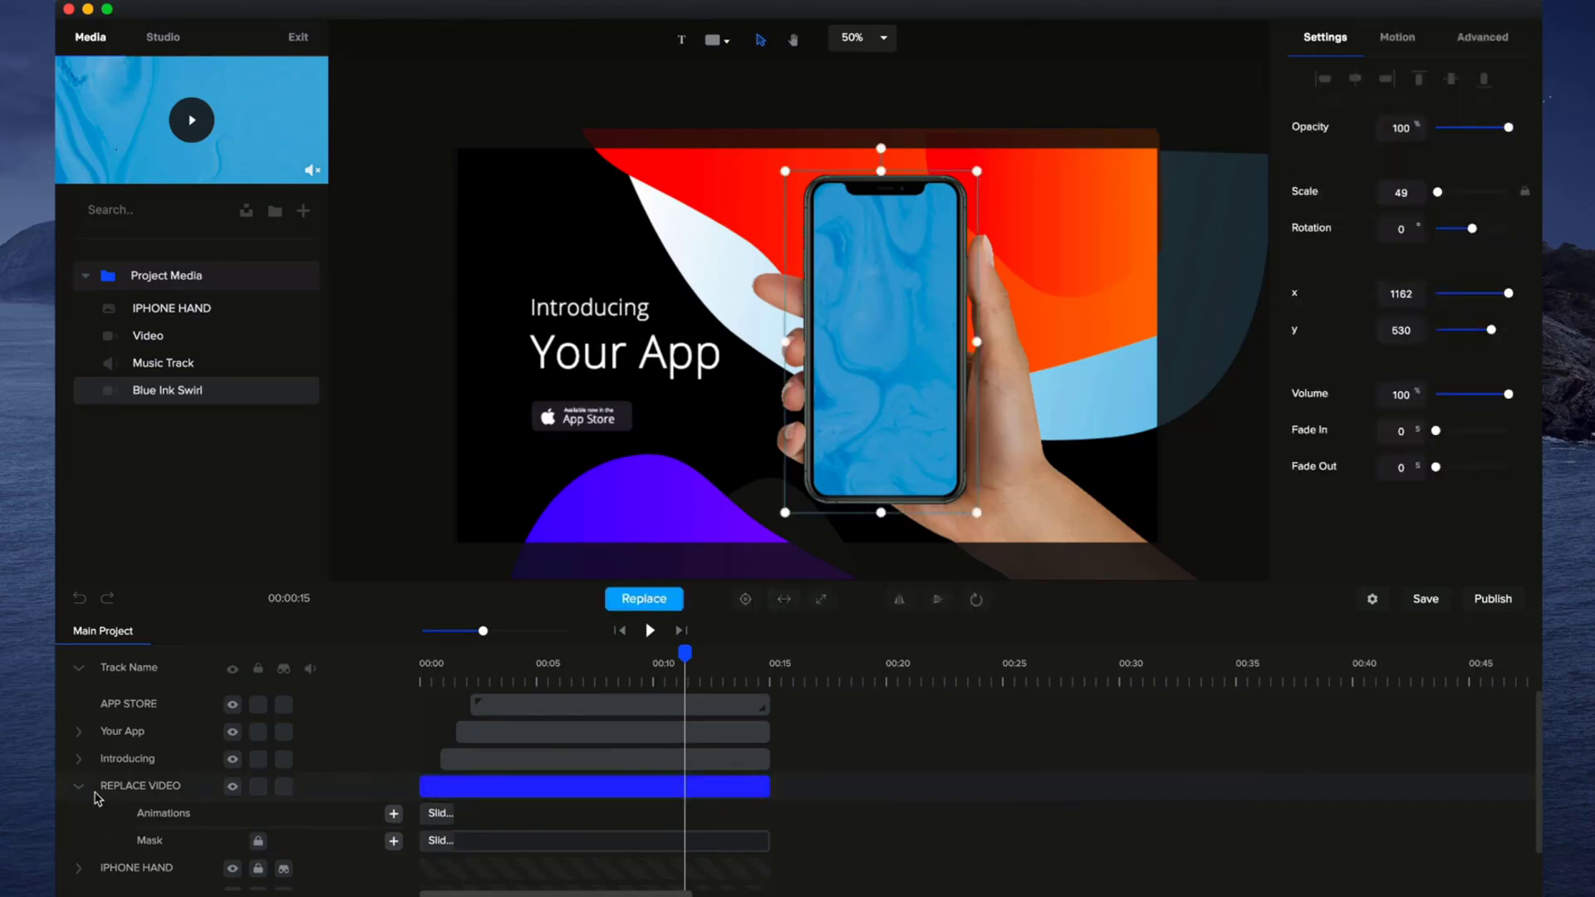
{"action": "left_click", "coordinate": [79, 787]}
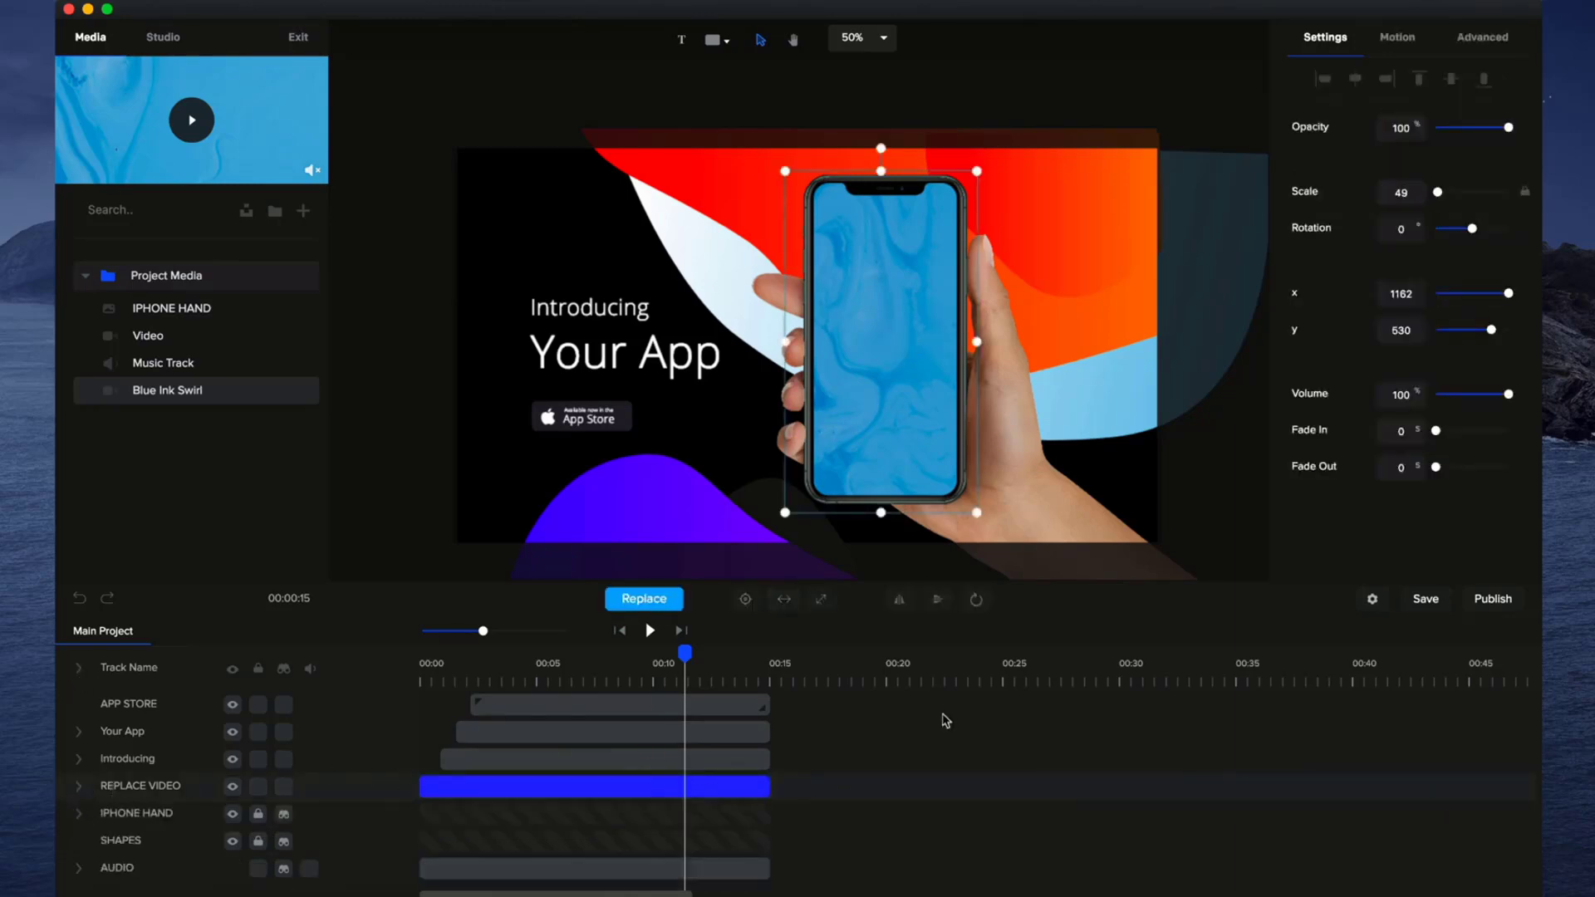